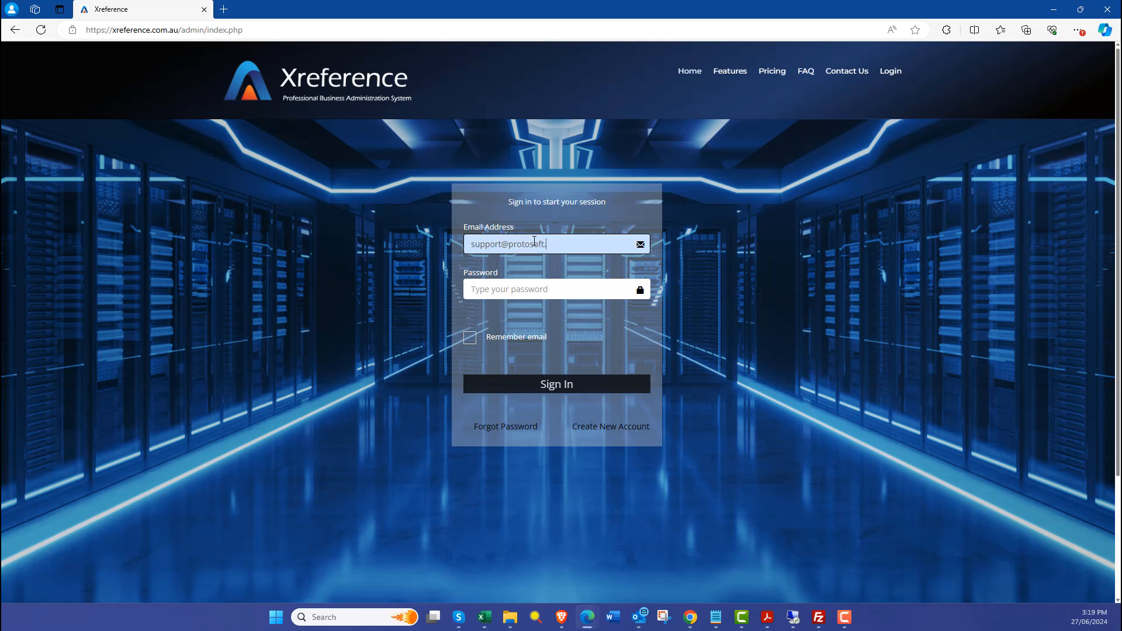
Step: Sign in to the Xreference admin with the account password
key("Tab")
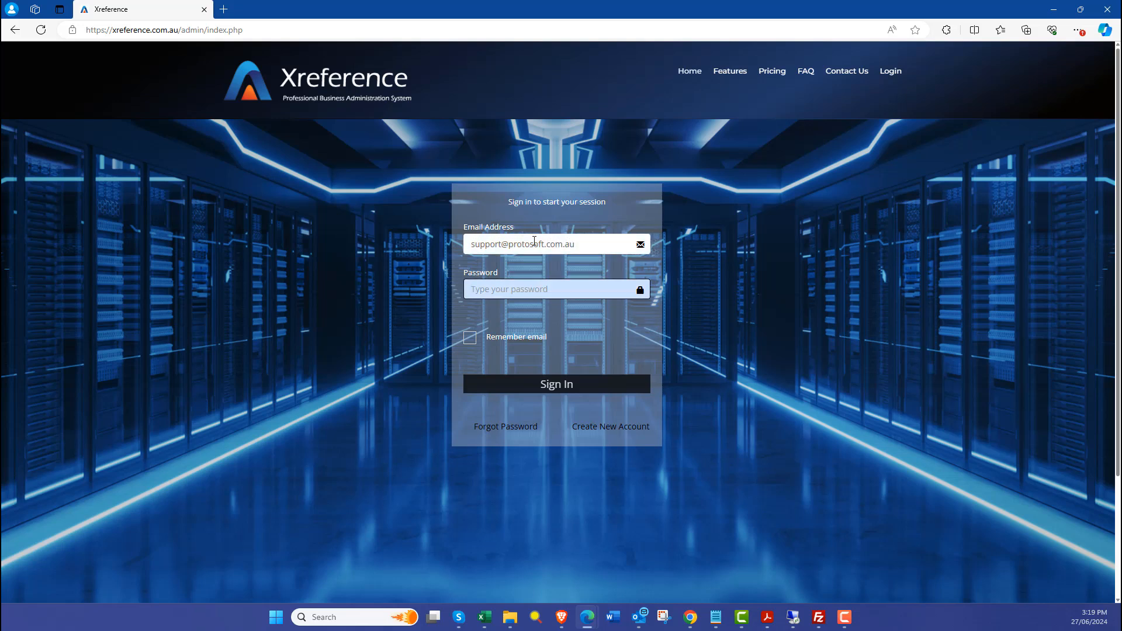
type("•")
left_click(575, 386)
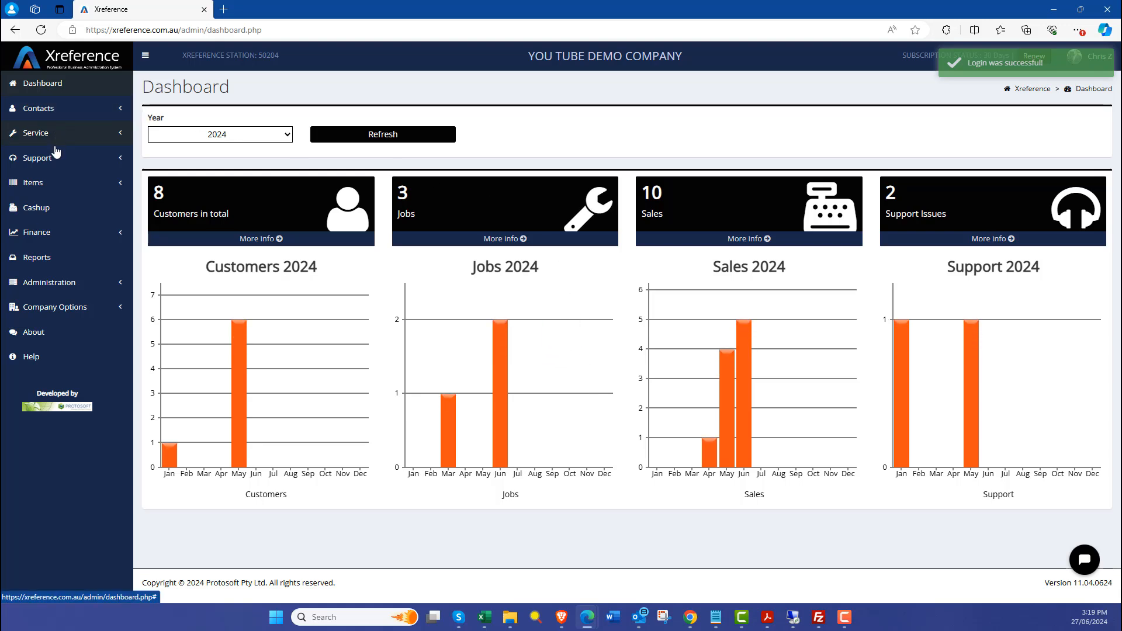
Step: Open the Finance general ledger and page through the June 2024 transactions list
left_click(44, 234)
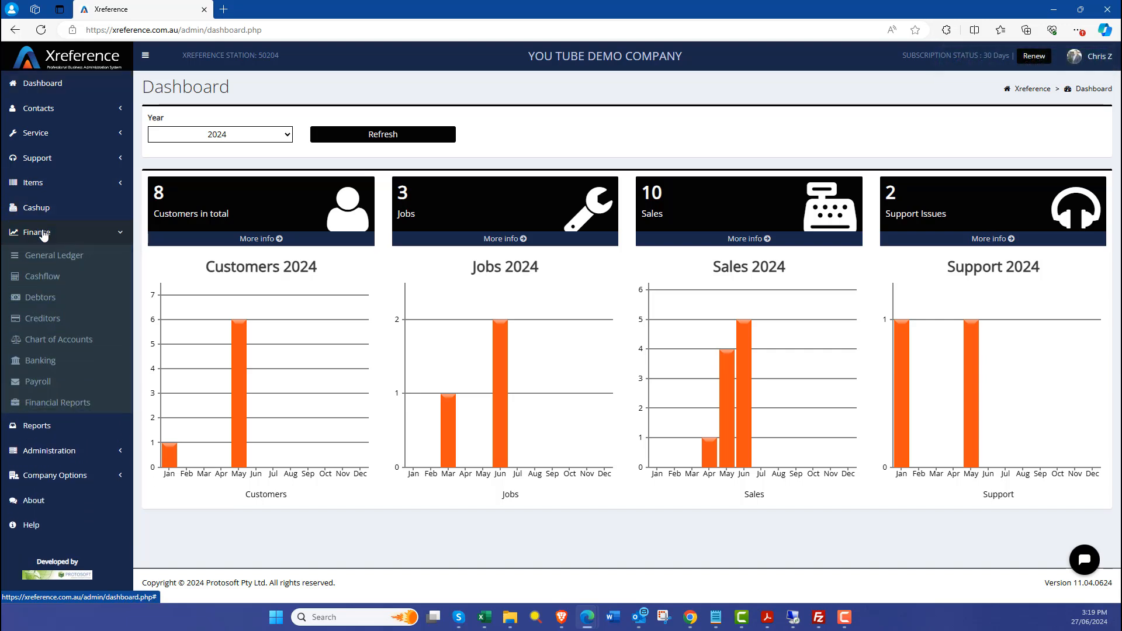
left_click(95, 259)
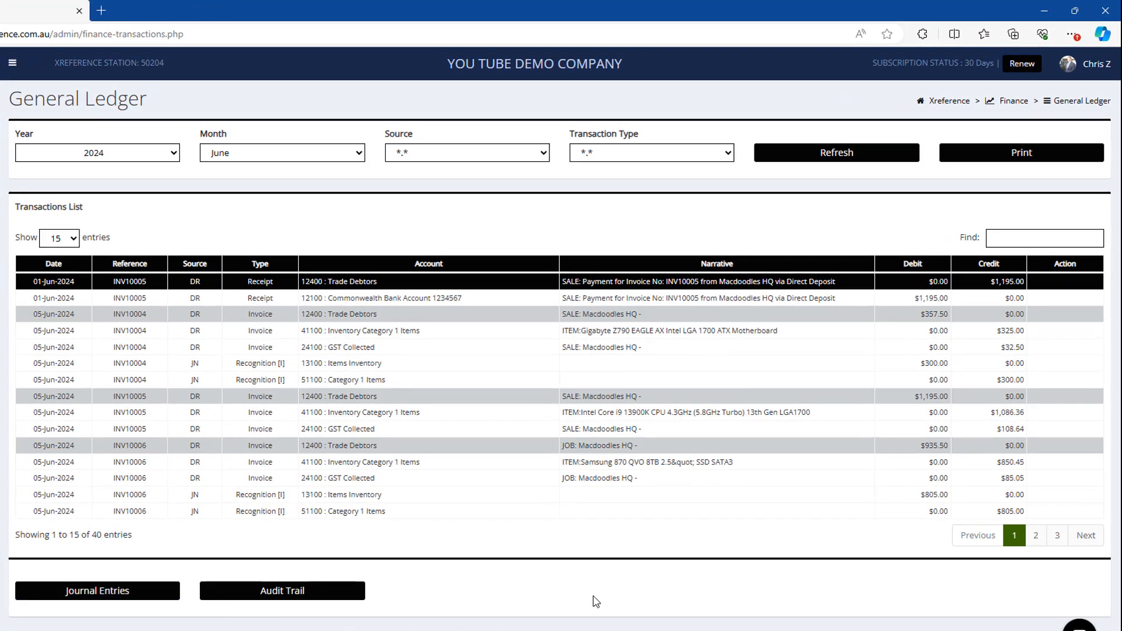
left_click(1035, 535)
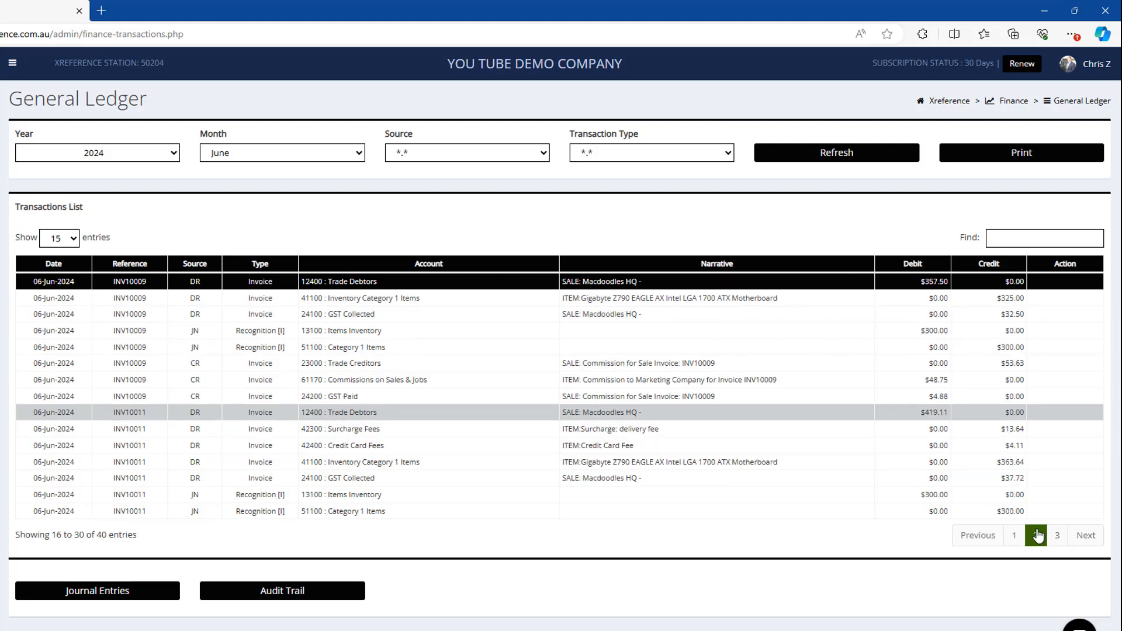
left_click(1057, 535)
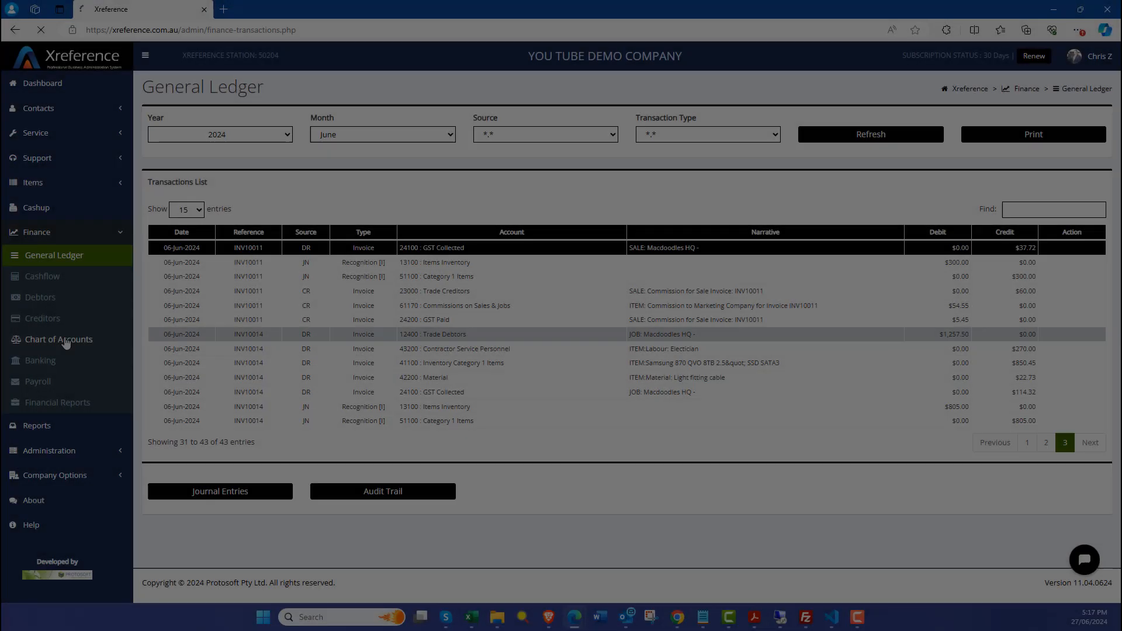
Step: Open the Chart of Accounts and expand the Liabilities, Creditors, GST and Payroll liability accounts
left_click(66, 353)
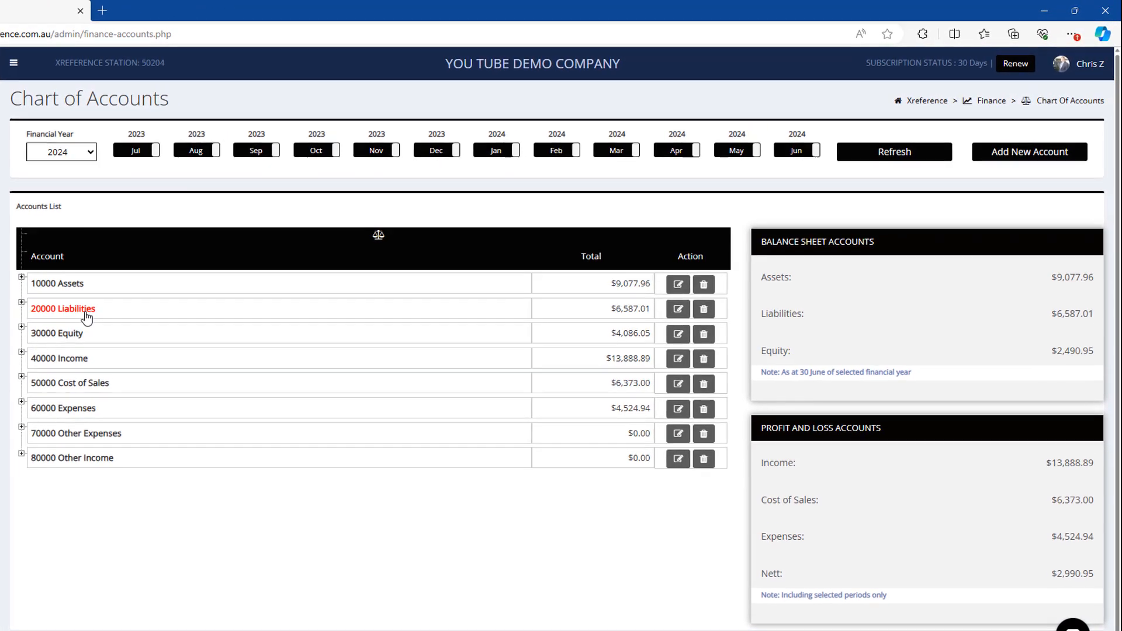
left_click(209, 273)
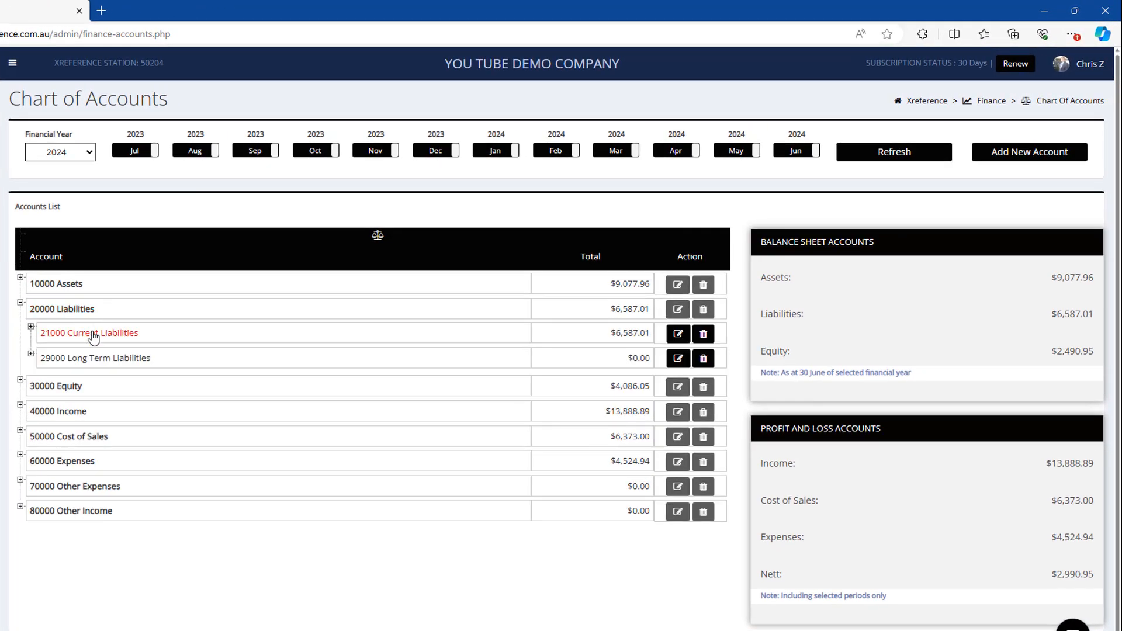
left_click(217, 294)
left_click(100, 355)
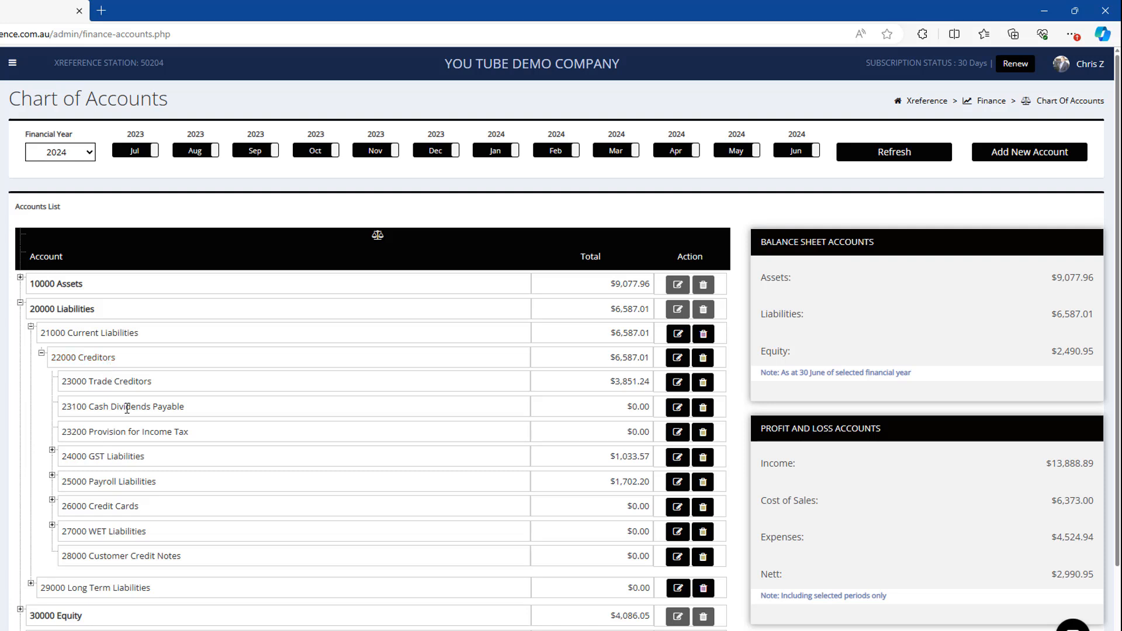
left_click(142, 464)
left_click(149, 535)
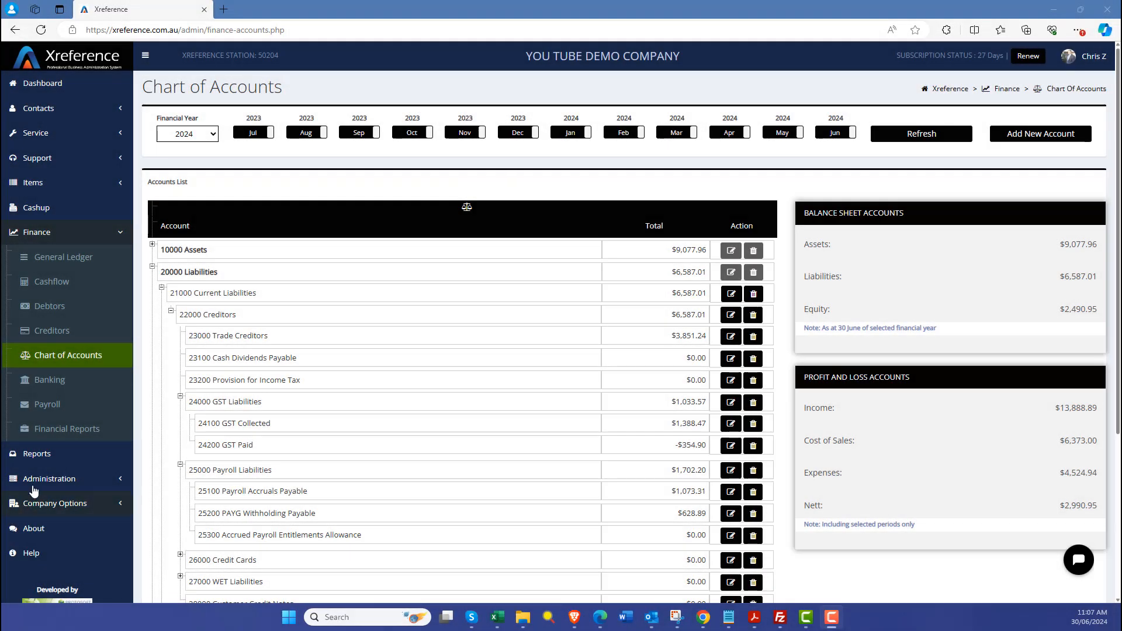
Step: Return to the general ledger and start a new journal entry
left_click(84, 258)
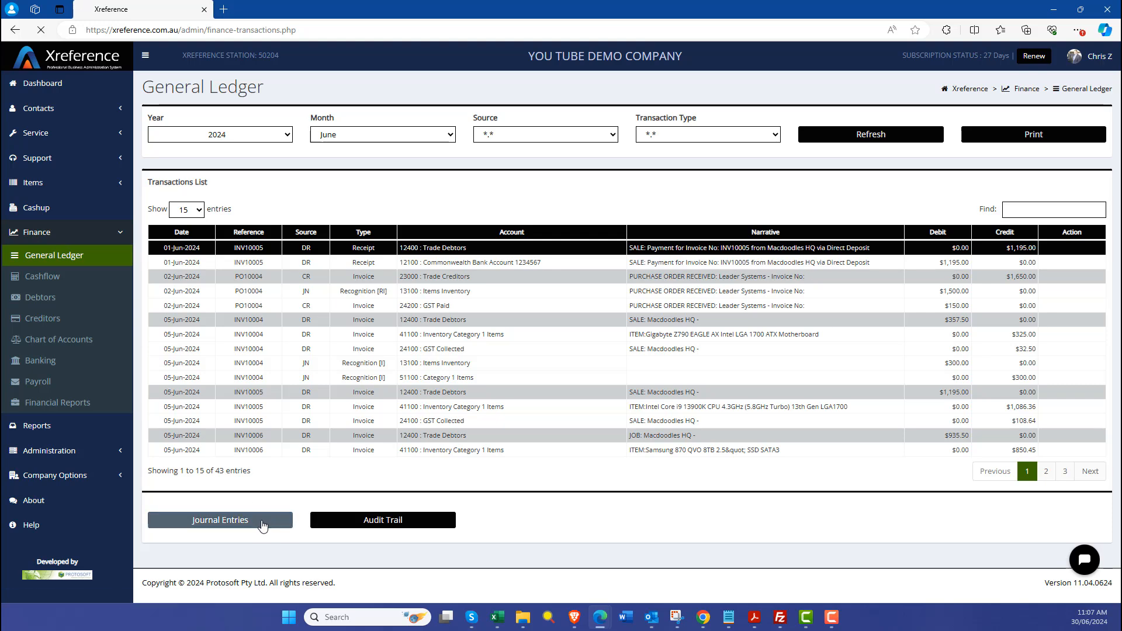
left_click(263, 520)
left_click(567, 138)
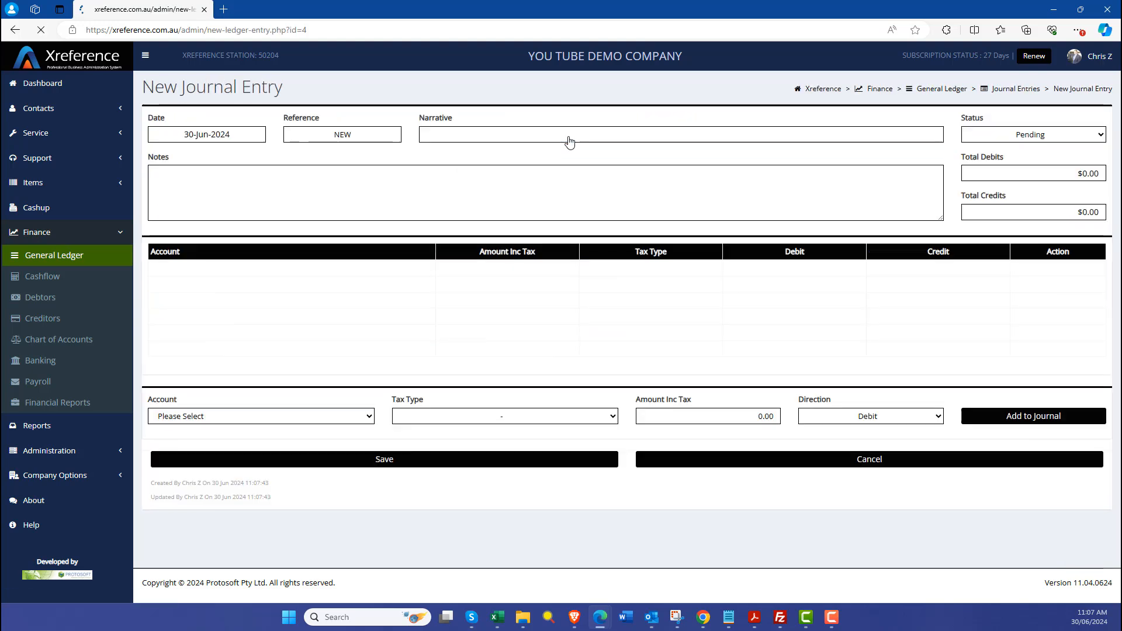
Step: Set the narrative to ATO PAYMENT and paste the payment breakdown into the notes
left_click(431, 135)
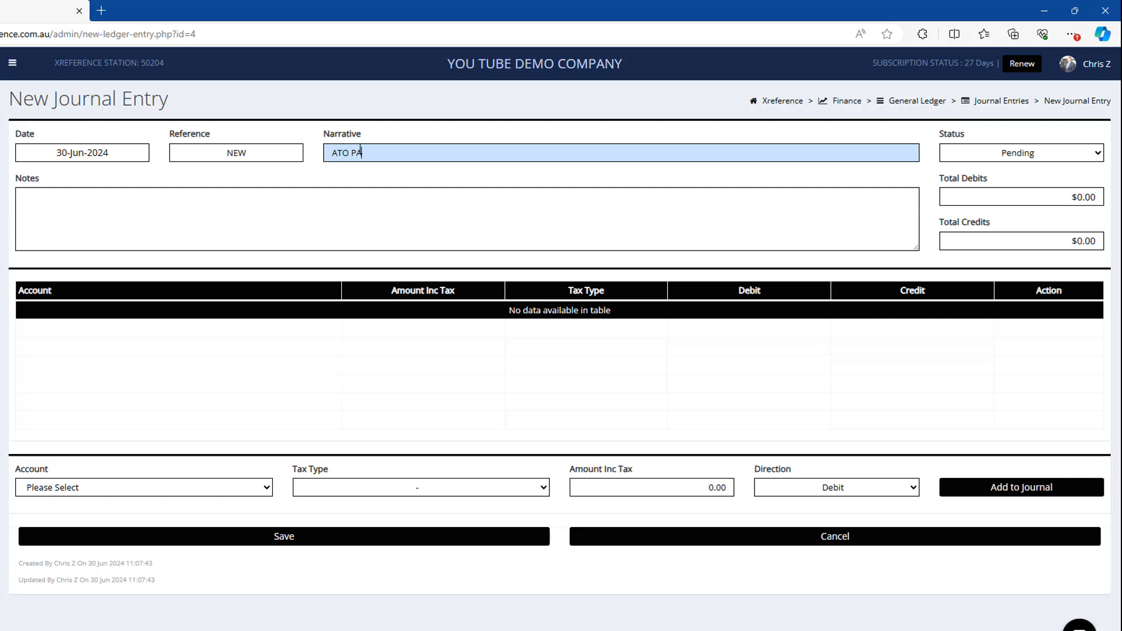
right_click(349, 206)
left_click(388, 333)
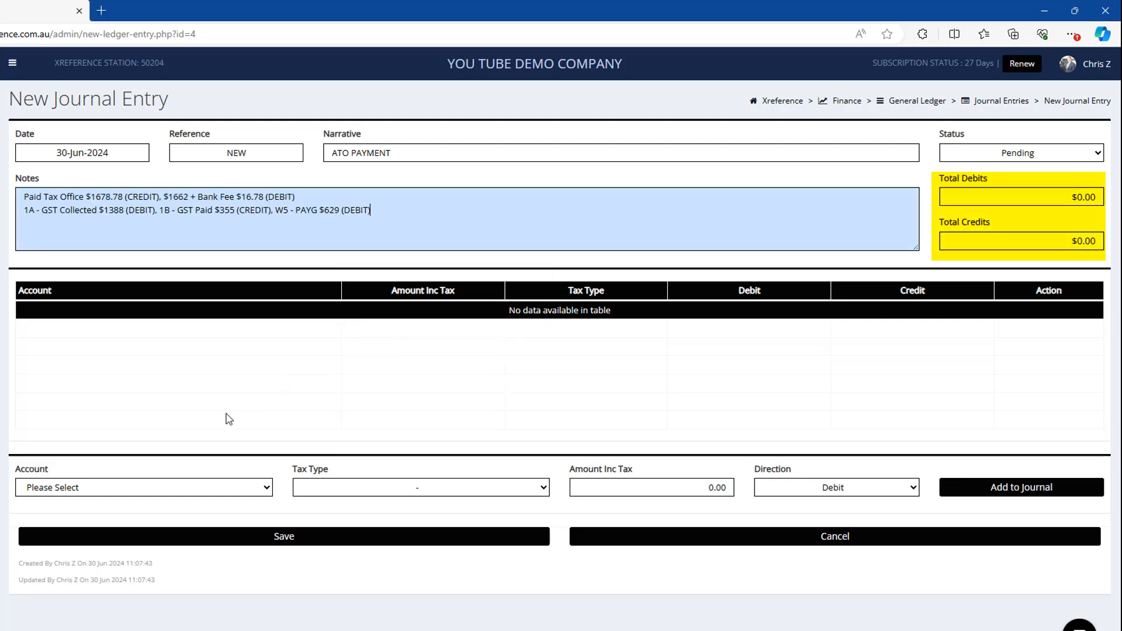
Step: Add a 1678.78 credit line for account 12100 Commonwealth Bank Account 1234567
left_click(157, 490)
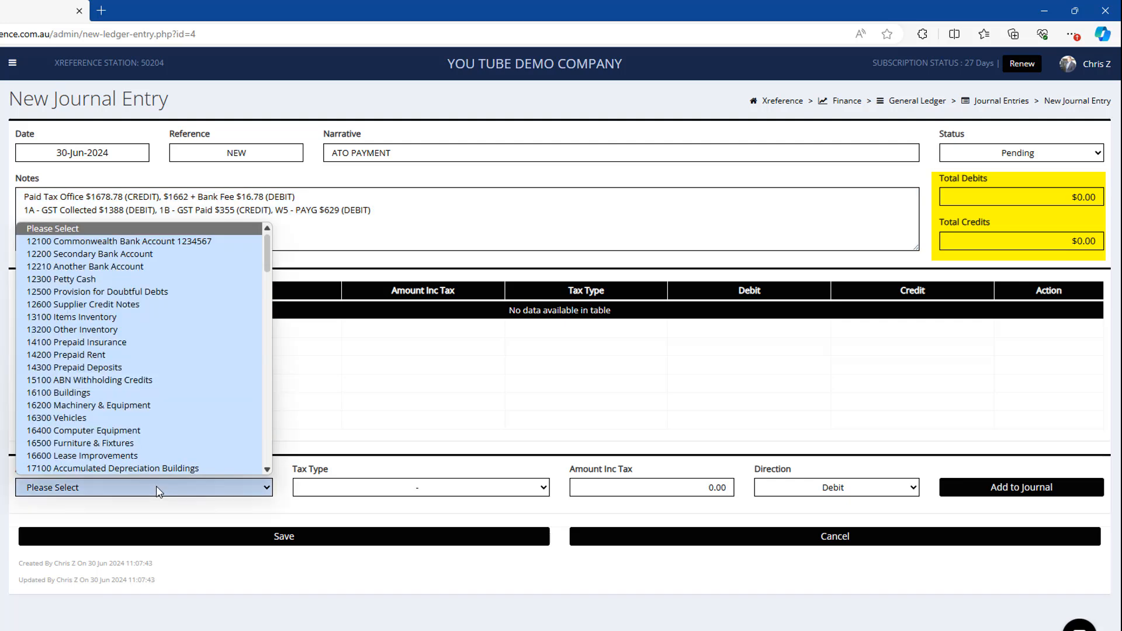
left_click(152, 244)
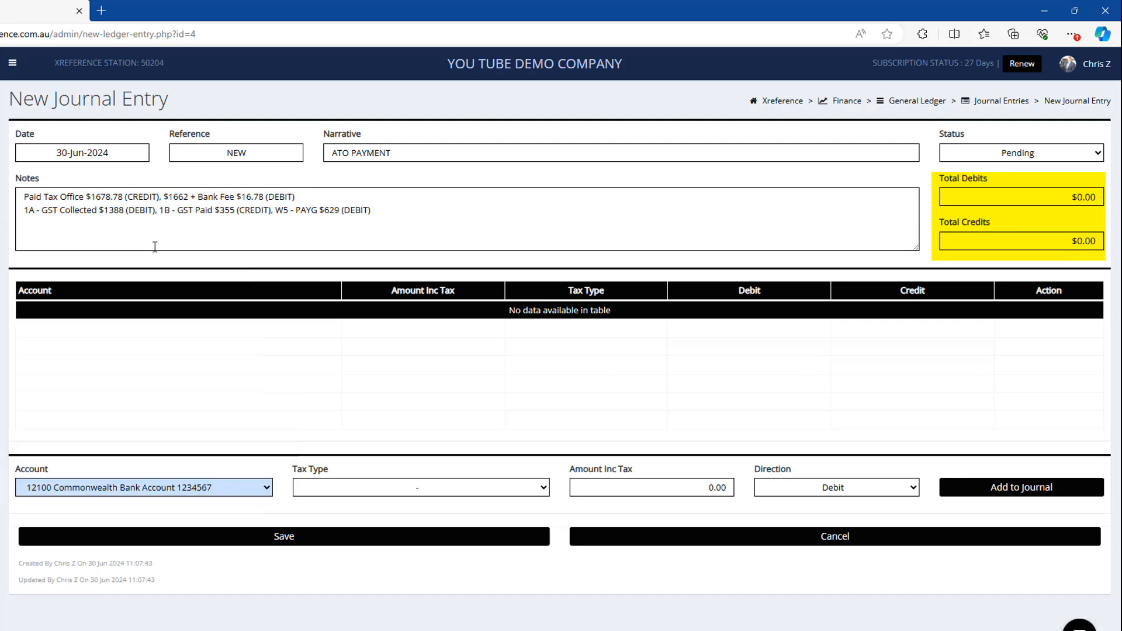
left_click(662, 488)
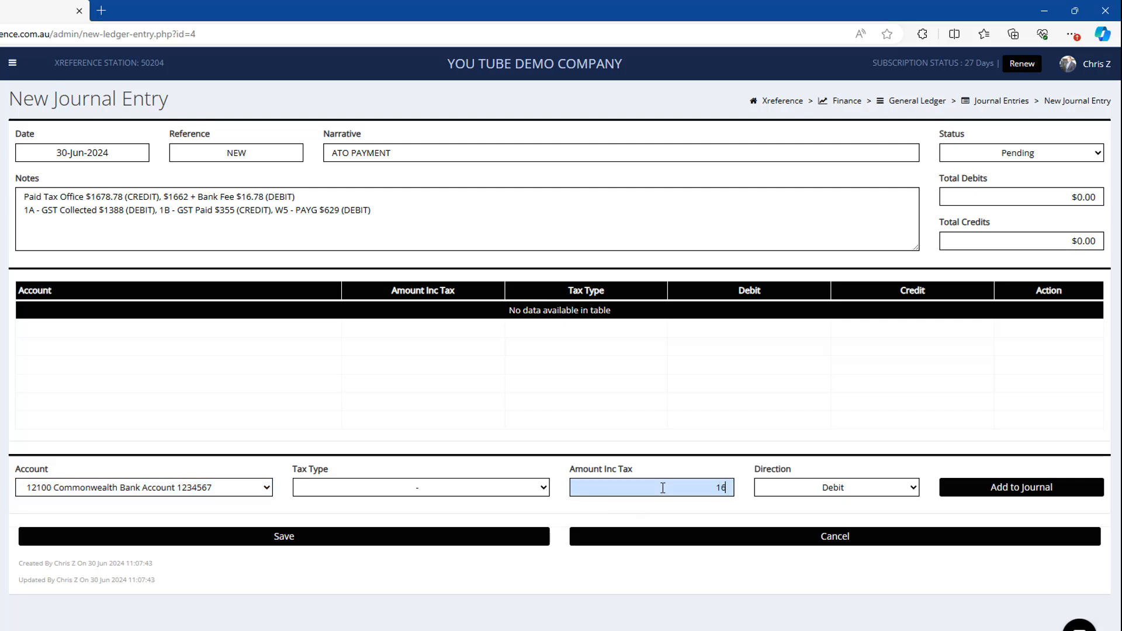
type("1678.78")
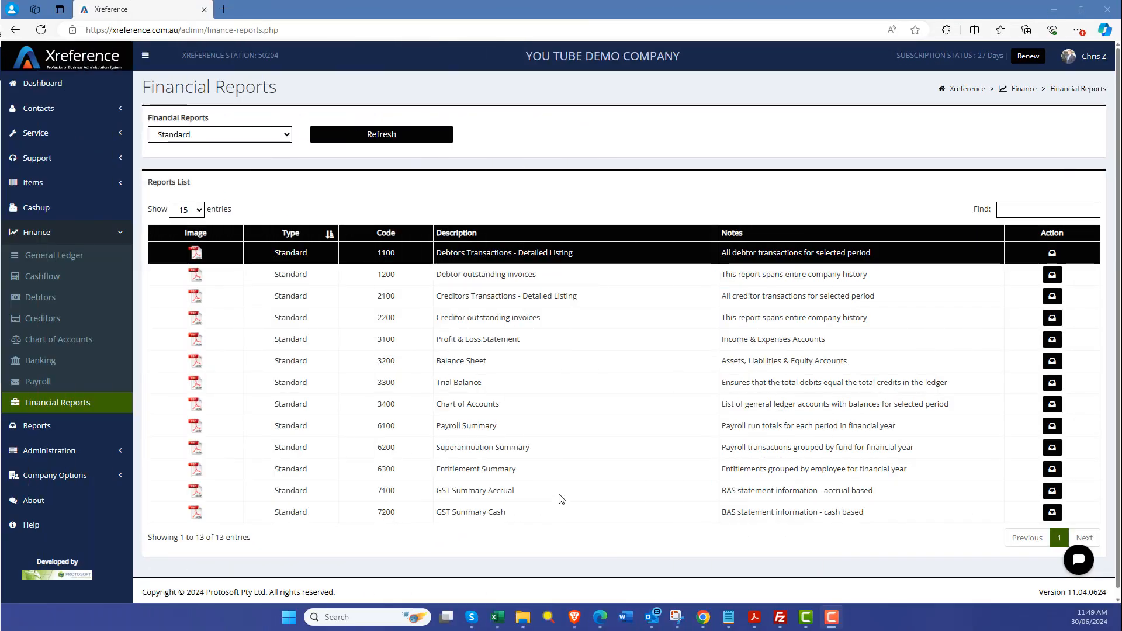
Step: Open the 7100 GST Summary Accrual report from Financial Reports to check BAS figures
left_click(561, 498)
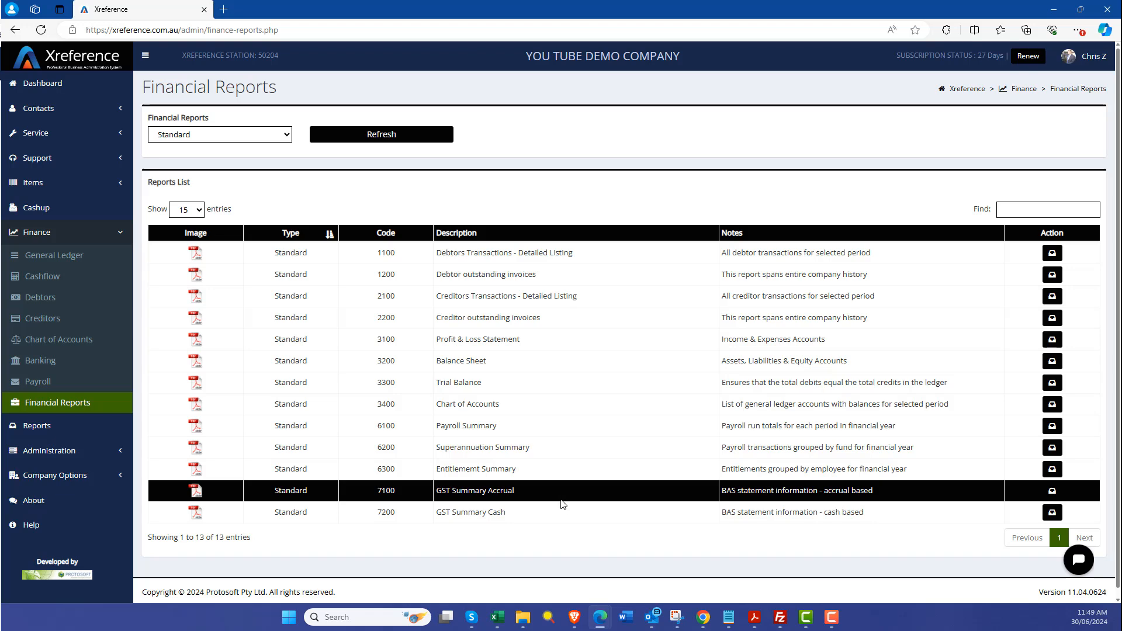
left_click(562, 514)
left_click(562, 500)
left_click(1052, 491)
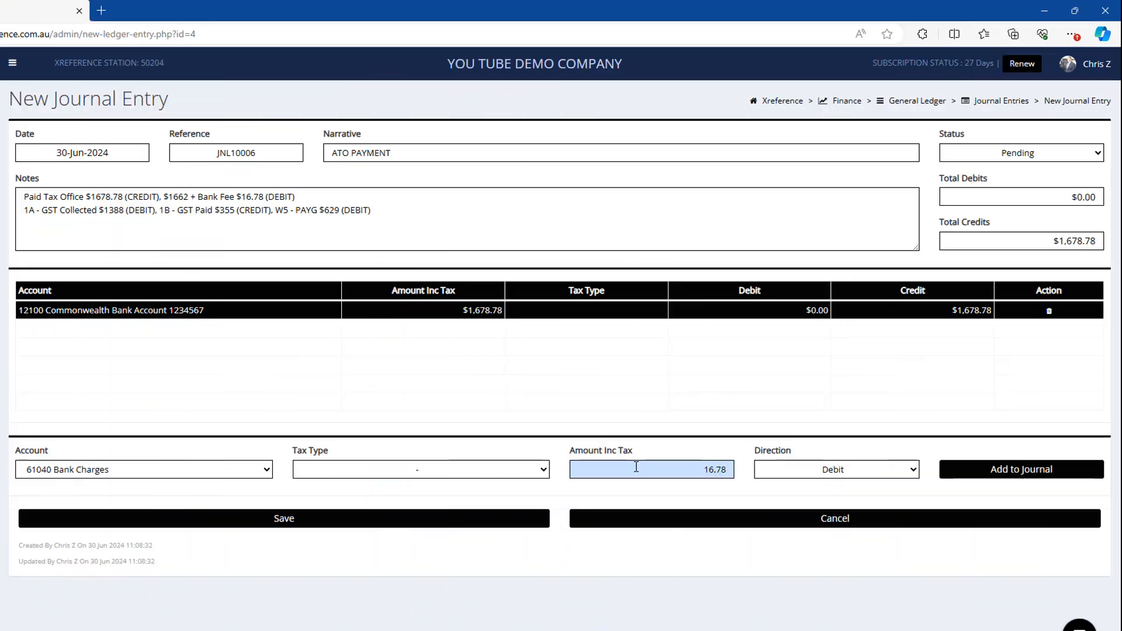
Step: Add debit lines for 61040 Bank Charges at 16.78 and 24100 GST Collected at 1388
left_click(979, 470)
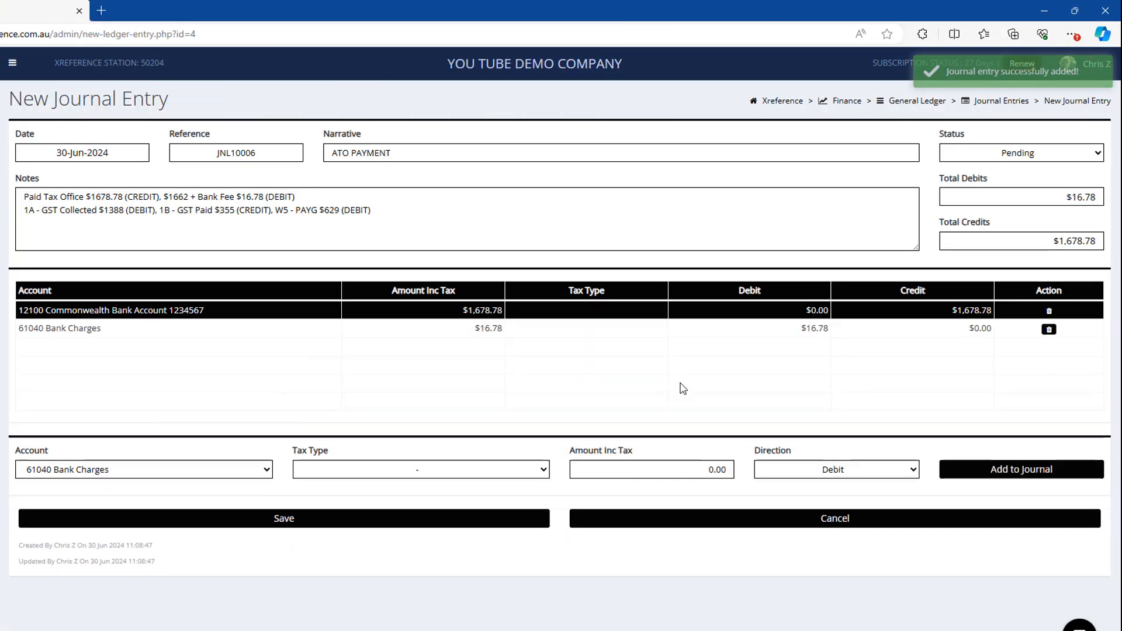
left_click(125, 471)
left_click_drag(268, 335, 266, 284)
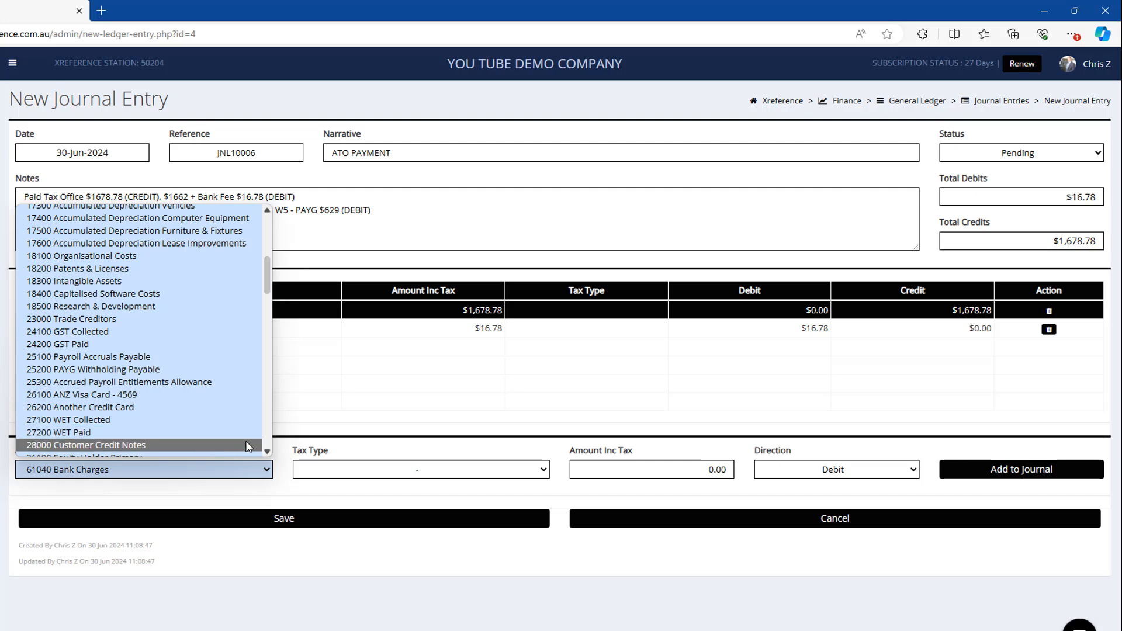
left_click(204, 333)
left_click(673, 465)
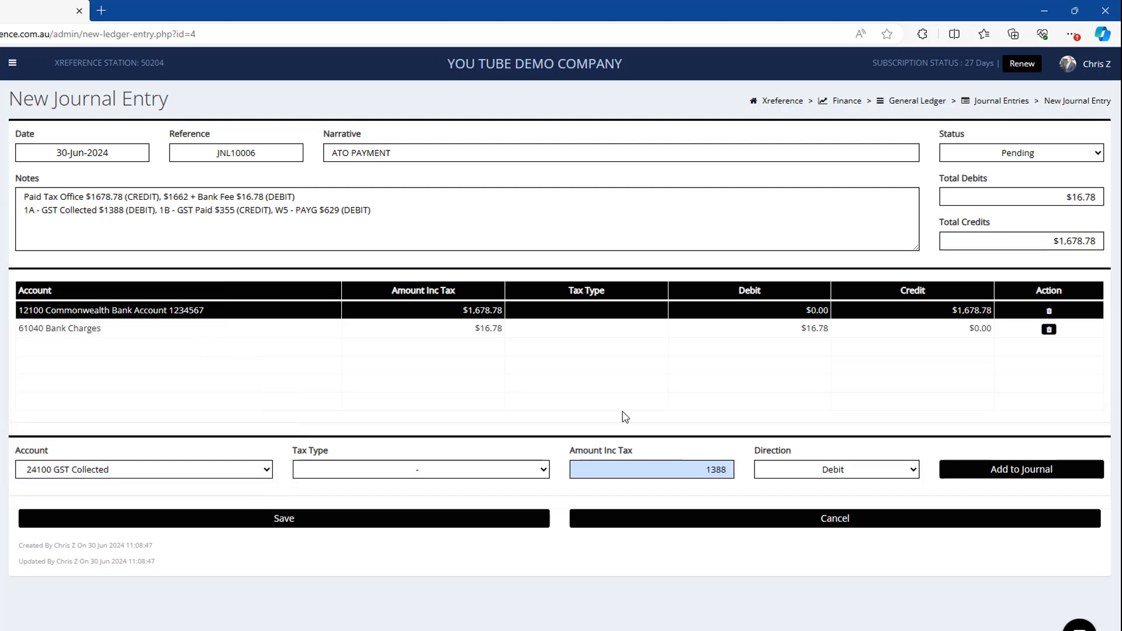
key("Return")
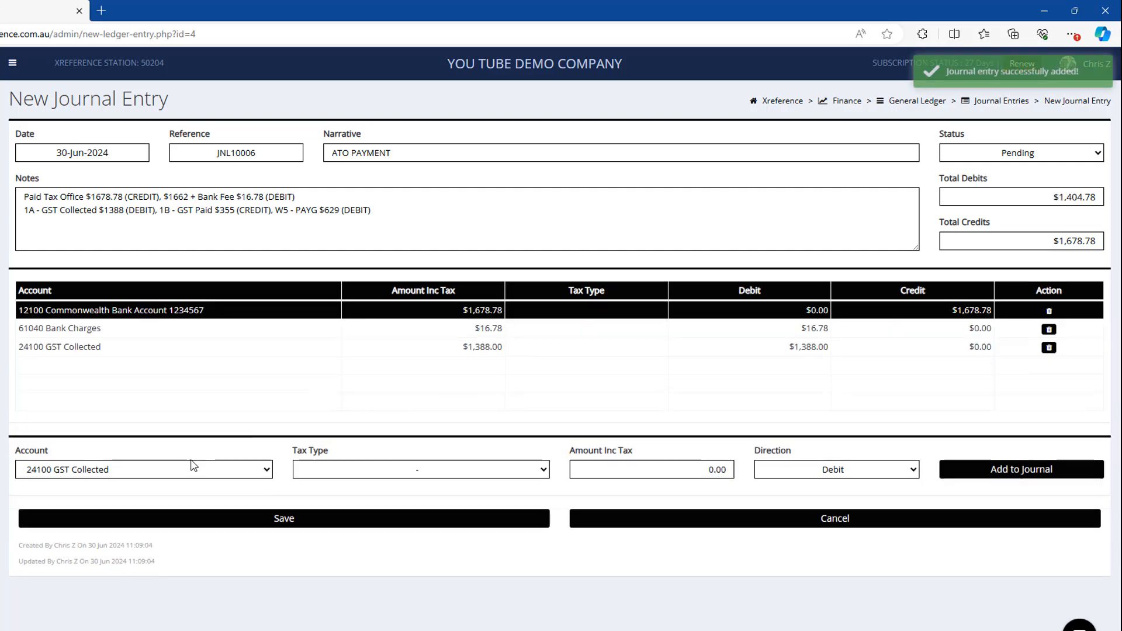
Step: Add a 355 debit line for account 24200 GST Paid
left_click(193, 471)
scroll(273, 459, "down", 1)
left_click(182, 442)
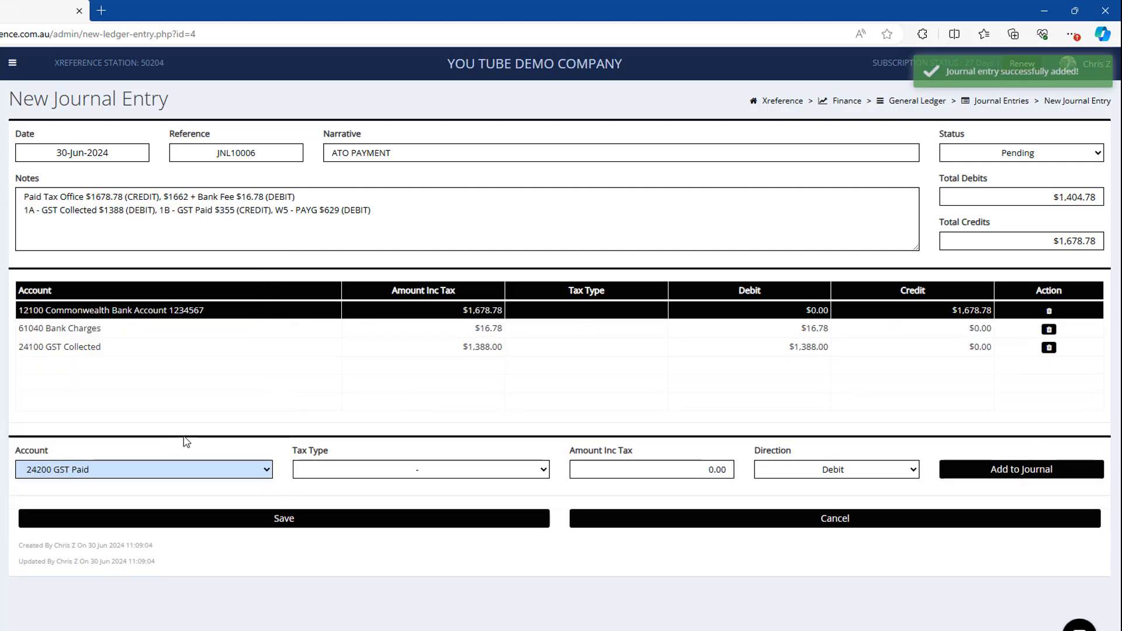
left_click(704, 472)
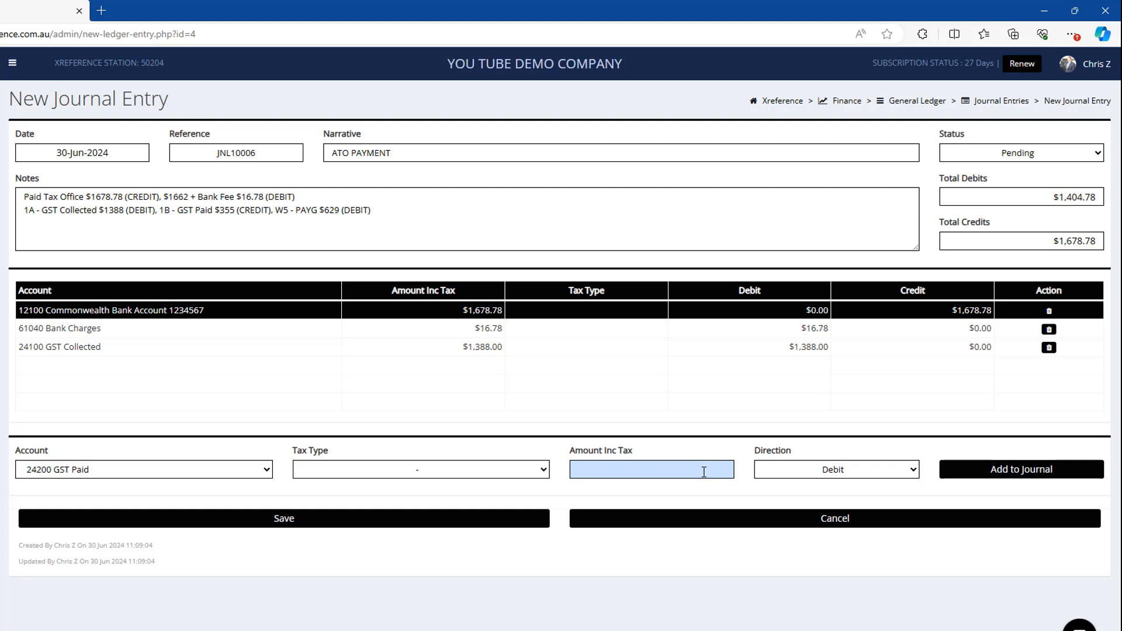
left_click(1027, 470)
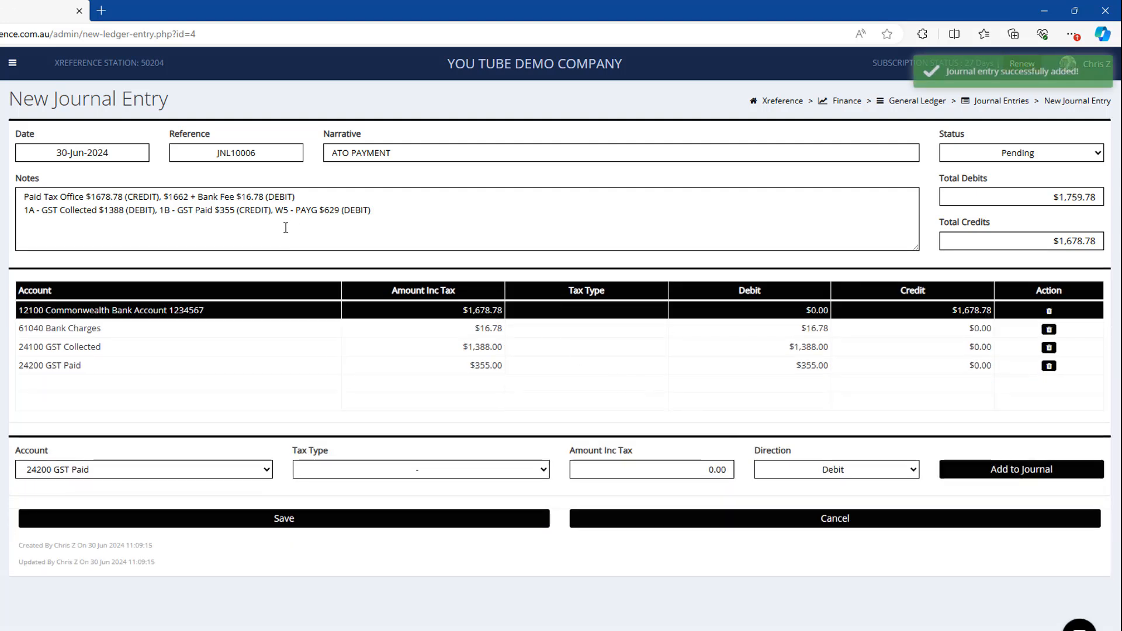
Step: Add a 629 debit line for account 25200 PAYG Withholding Payable
left_click(129, 474)
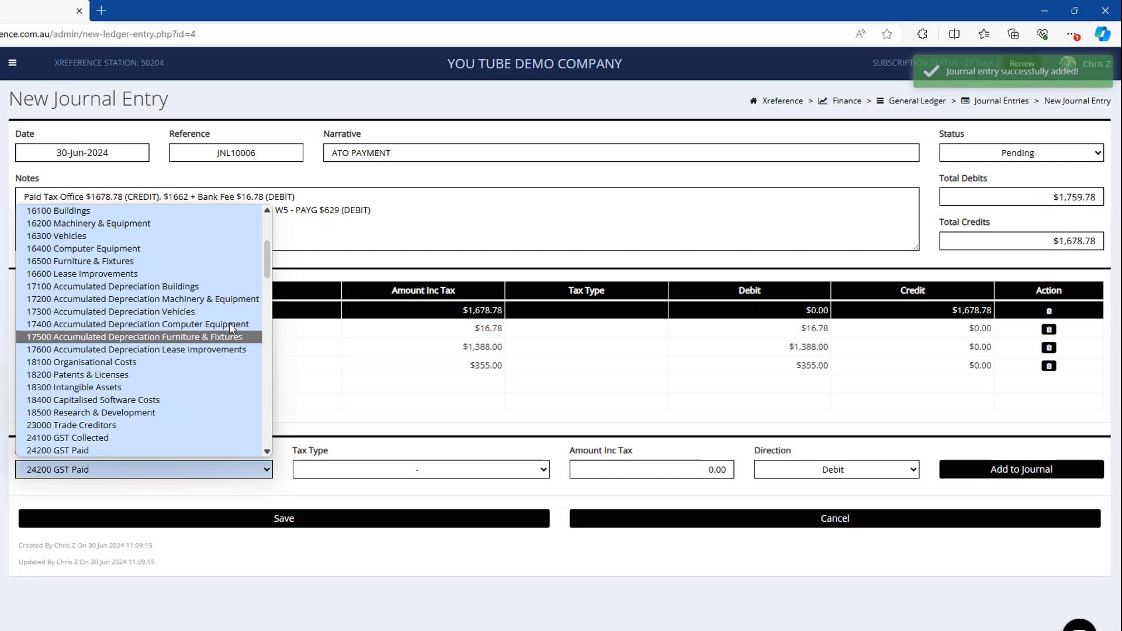
scroll(198, 322, "down", 5)
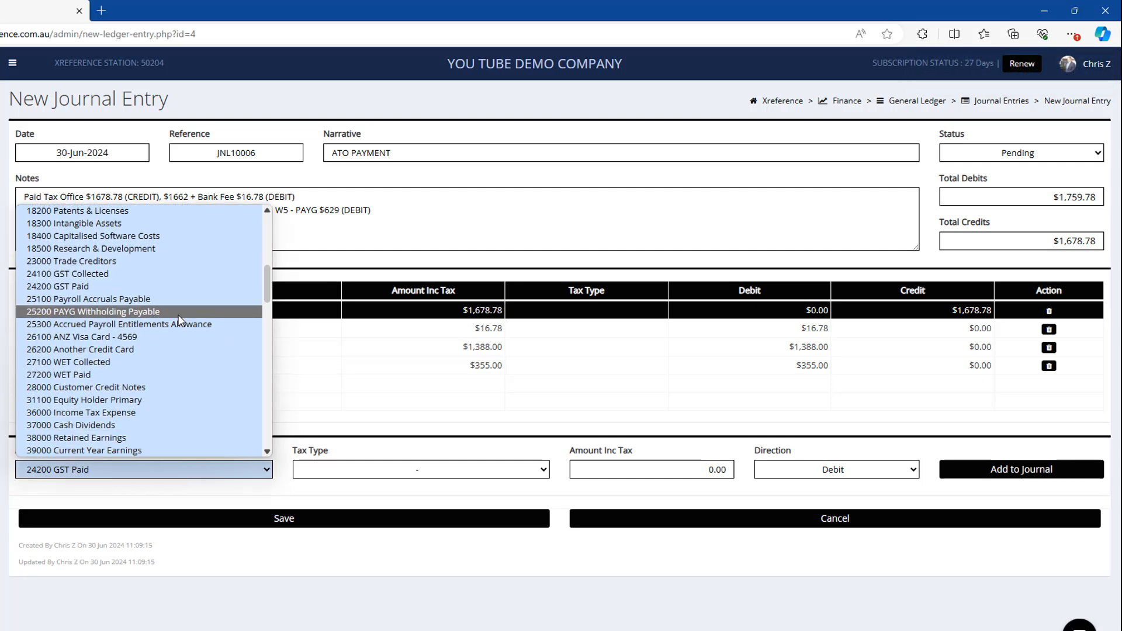
left_click(176, 311)
left_click(609, 462)
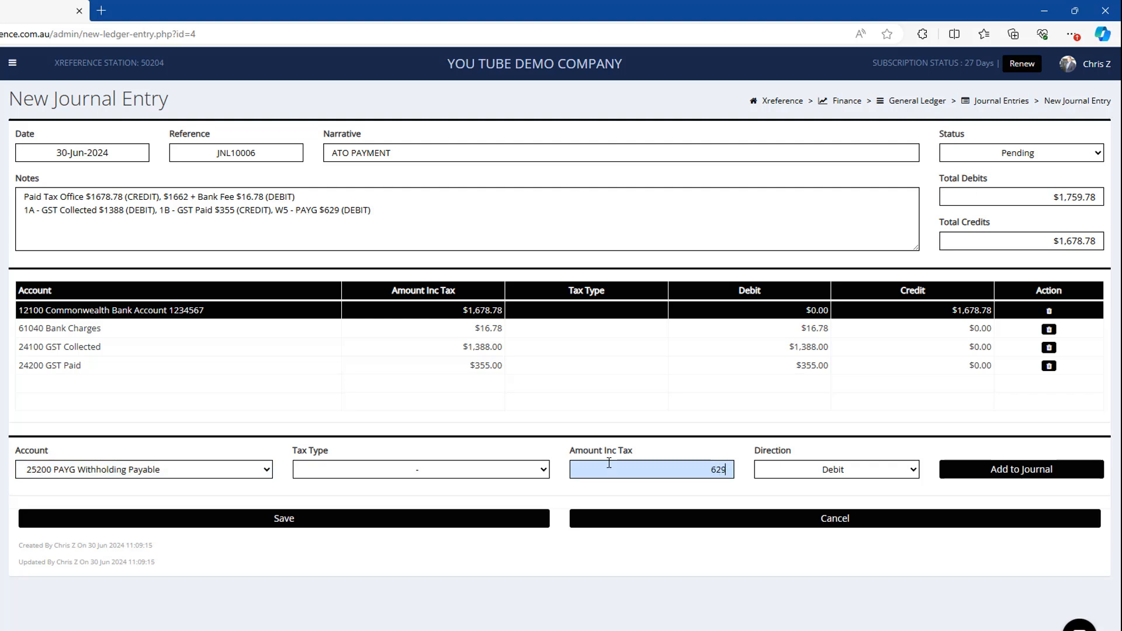
left_click(996, 469)
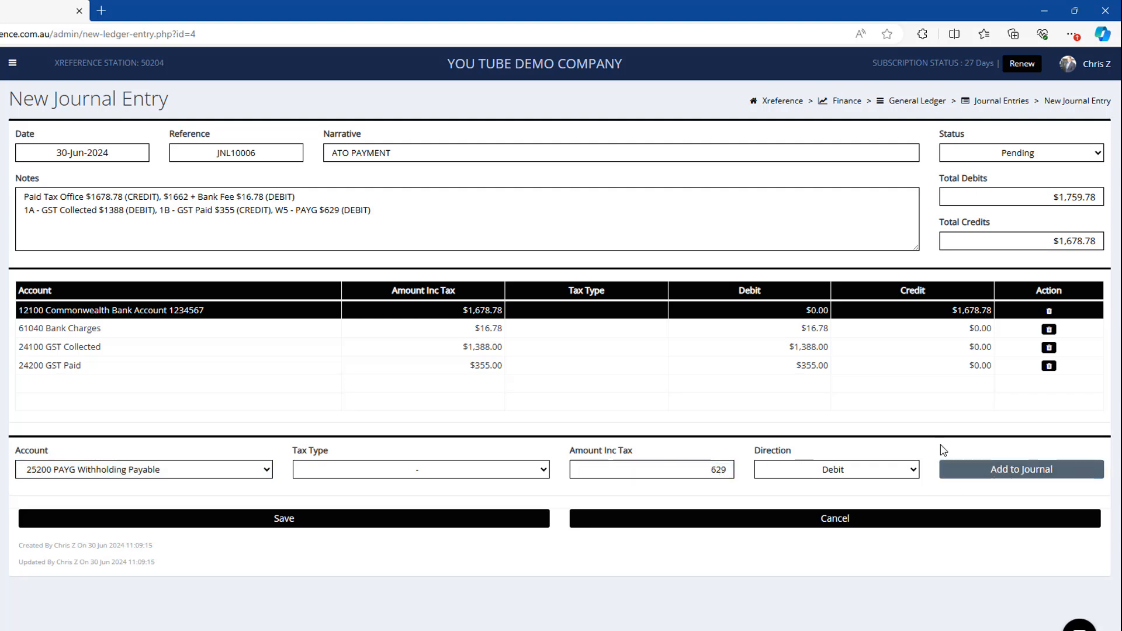
Step: Delete the 24200 GST Paid debit line from the journal
left_click(754, 367)
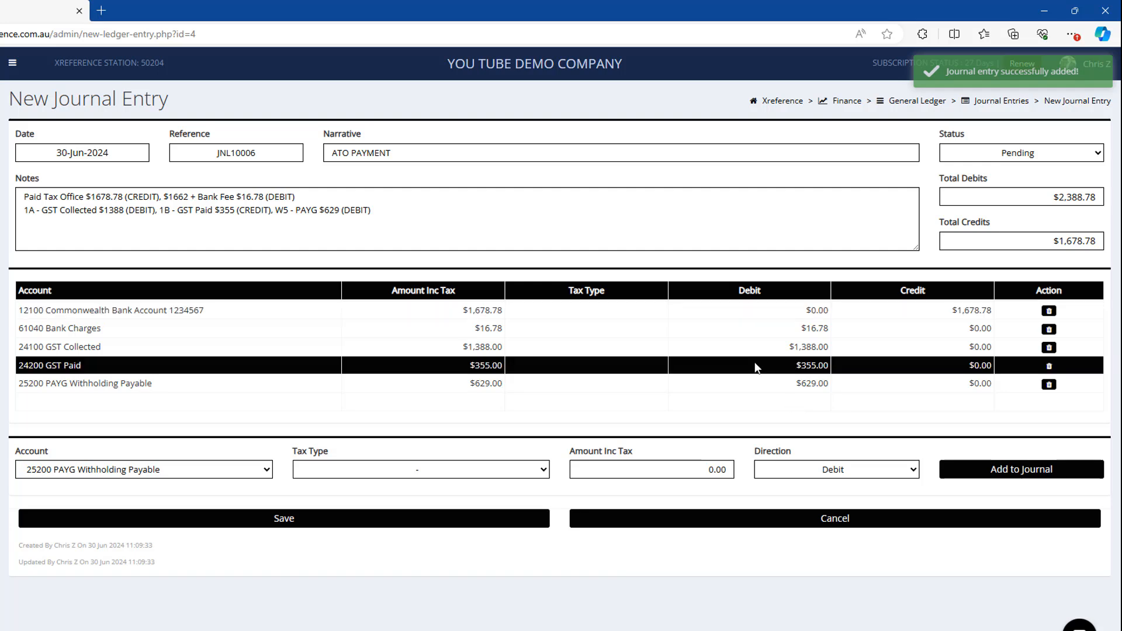
left_click(1049, 366)
left_click(458, 456)
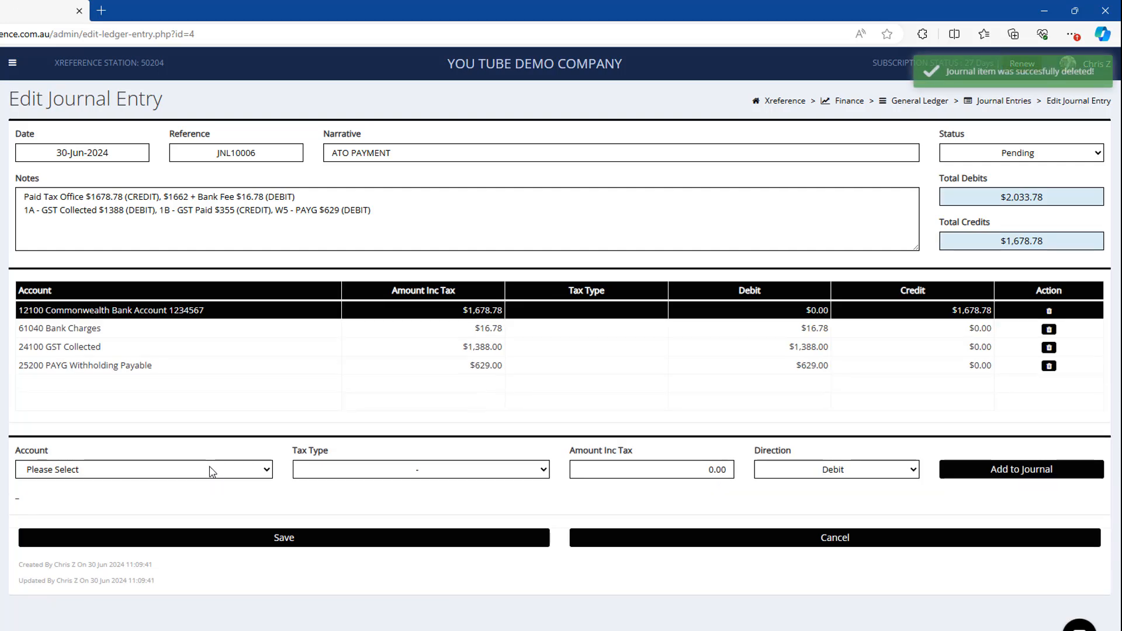
Step: Add a 355 credit line for account 24200 GST Paid to the journal
left_click(209, 466)
left_click_drag(268, 240, 268, 277)
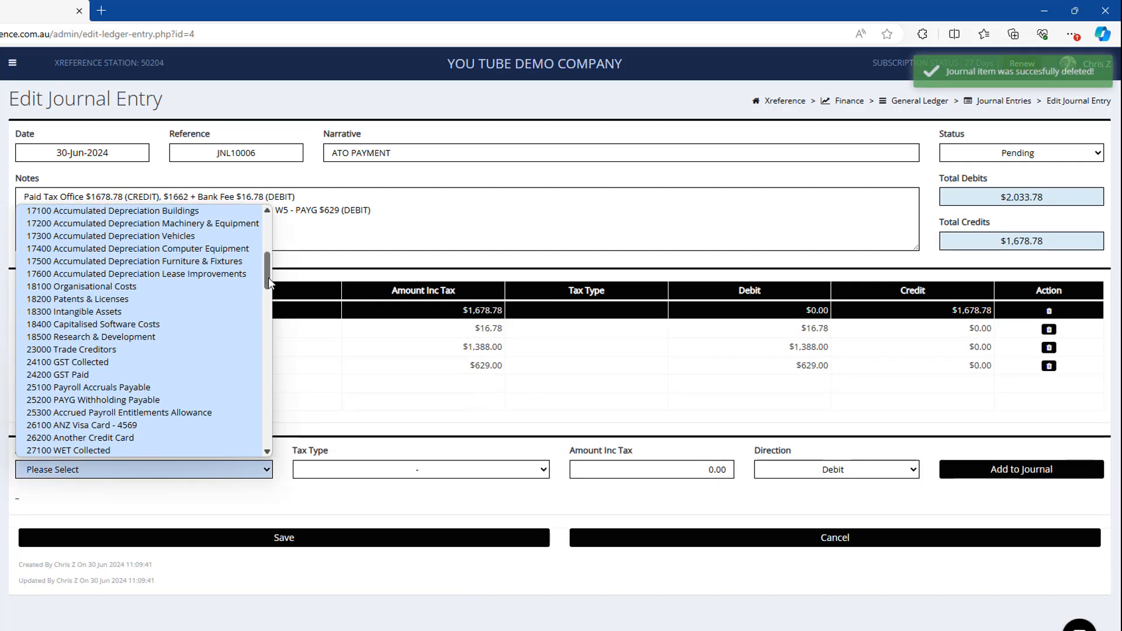
left_click(88, 374)
left_click(608, 466)
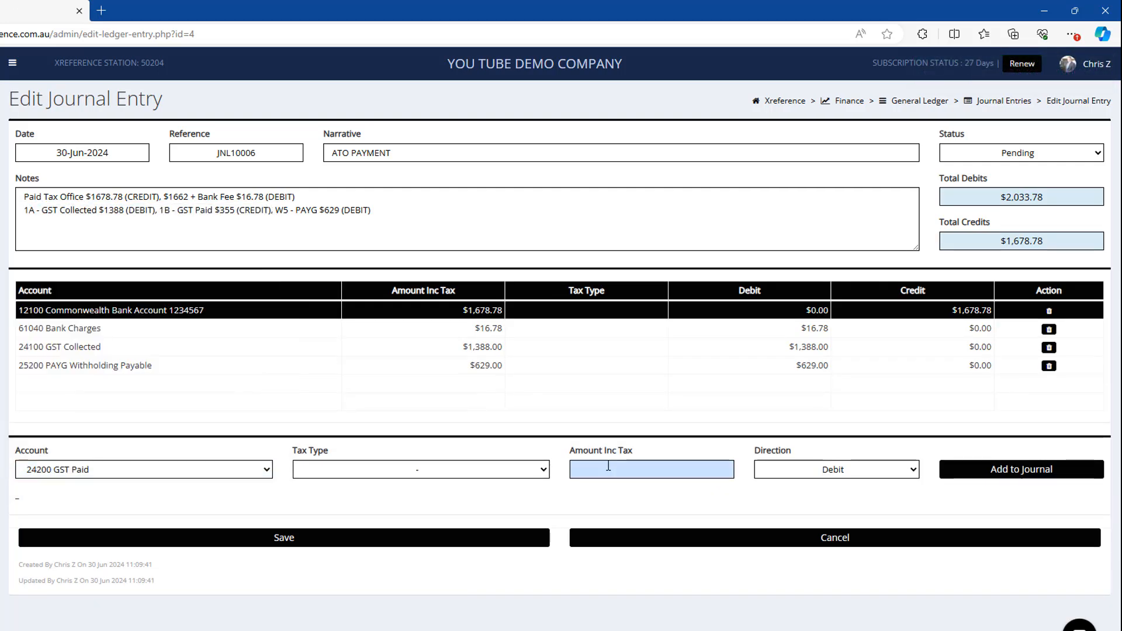
type("355")
left_click(795, 474)
left_click(800, 500)
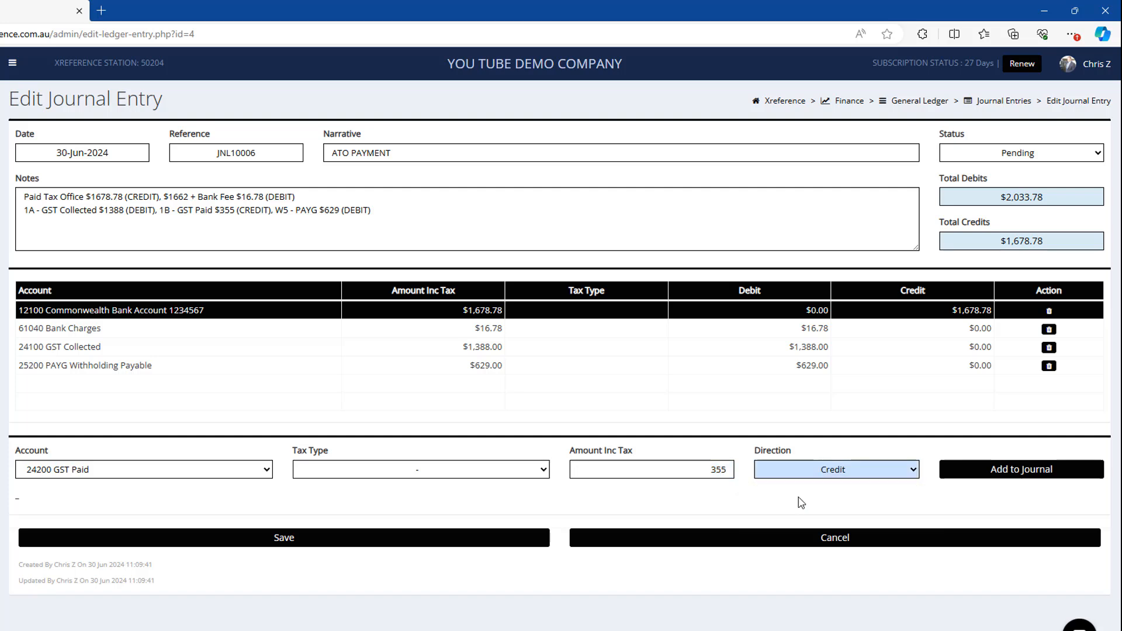
left_click(958, 471)
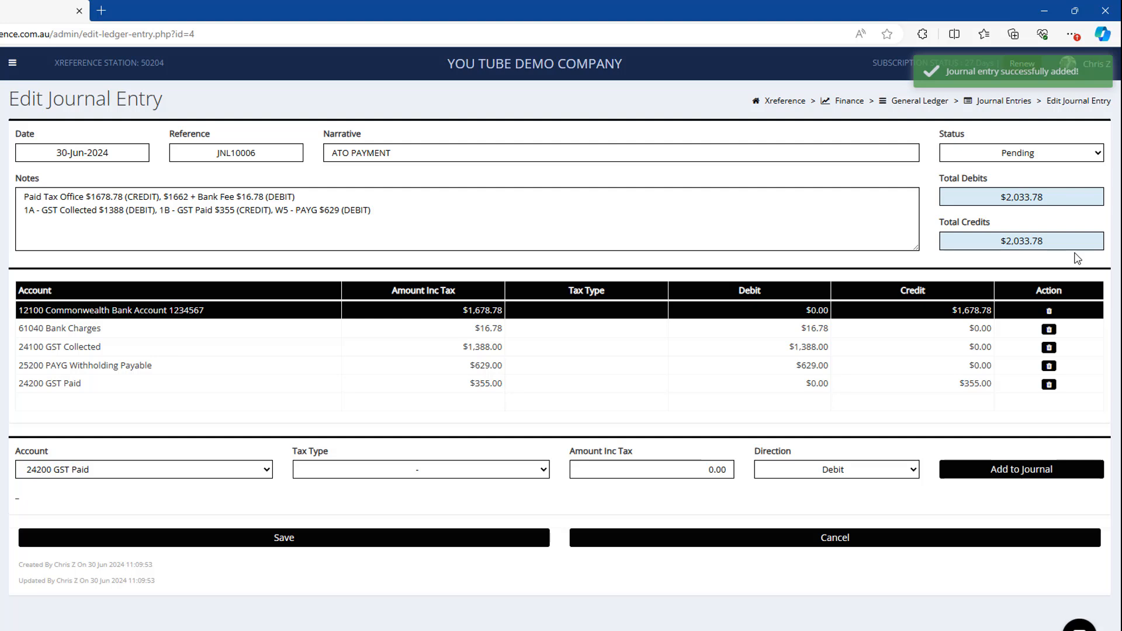
Step: Set the journal's status to Complete and save the entry
left_click(1085, 147)
left_click(1049, 185)
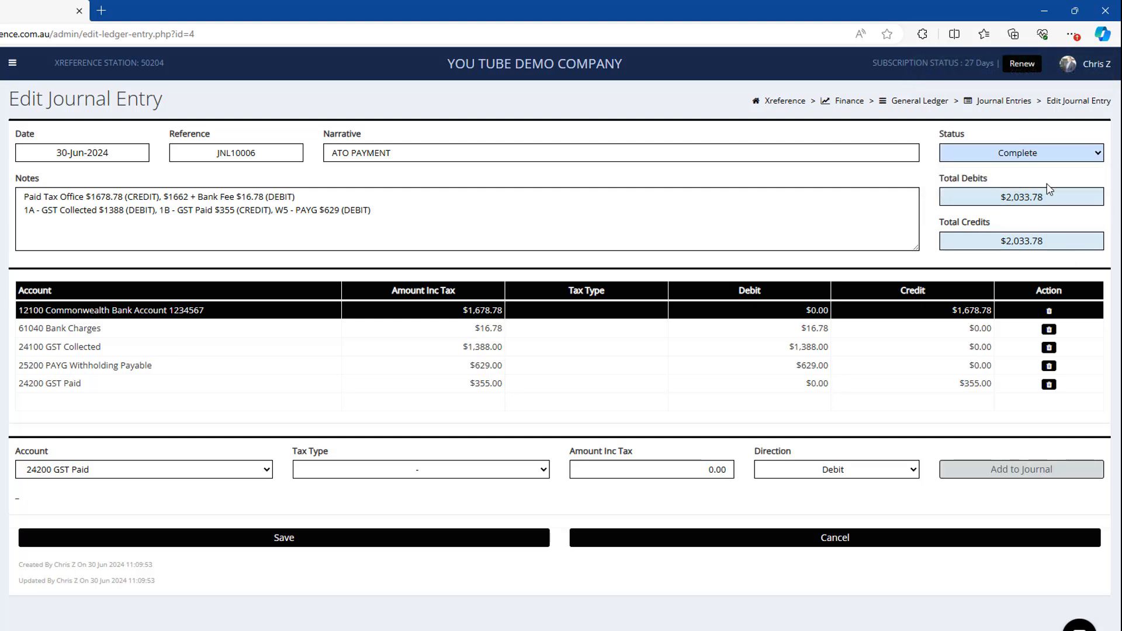
left_click(249, 534)
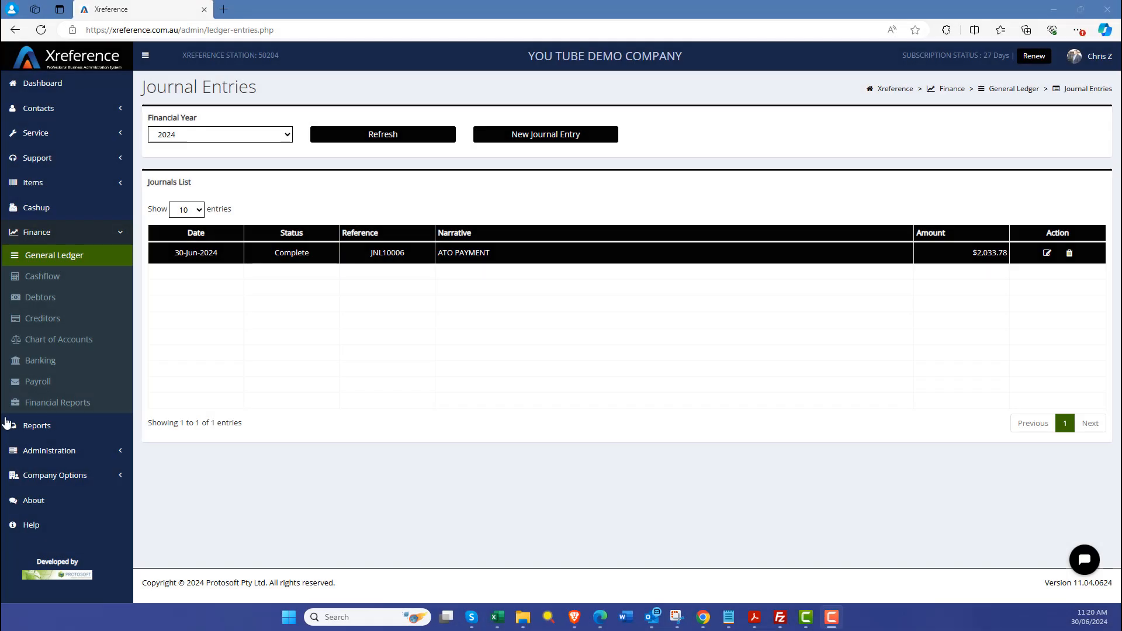
Step: Open the Chart of Accounts and examine the Equity accounts' Current Year Earnings total
left_click(74, 339)
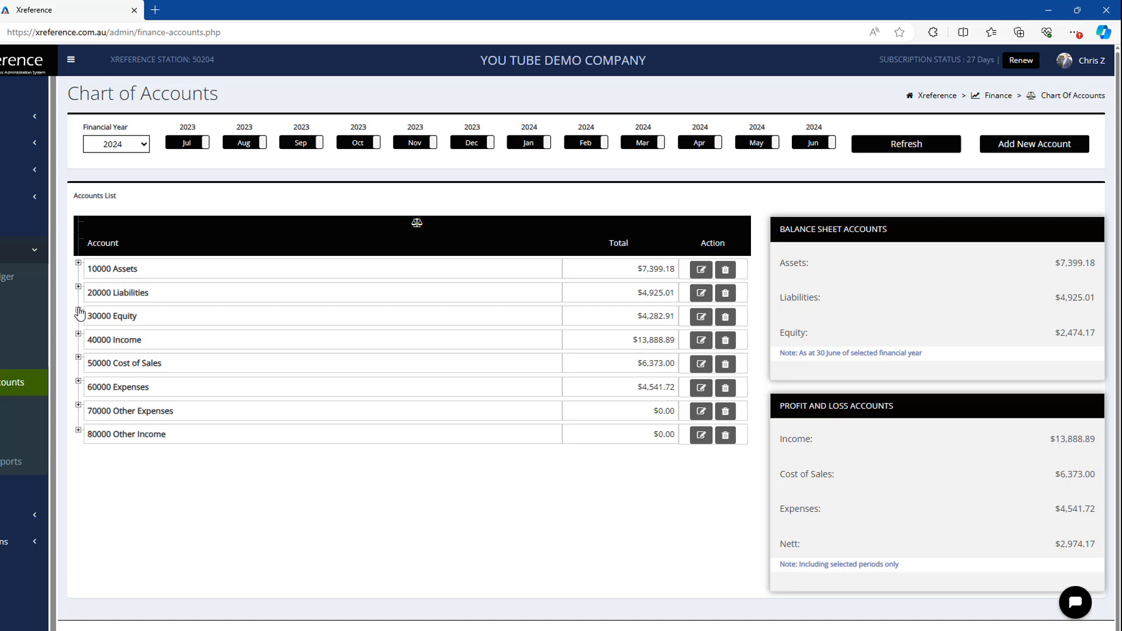
left_click(151, 287)
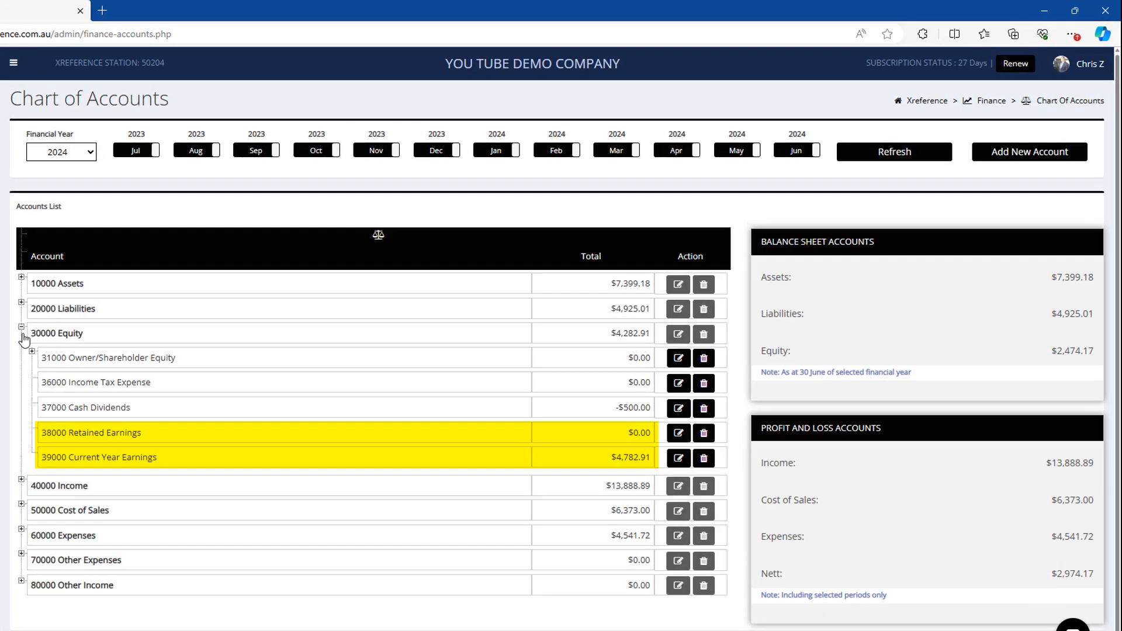
left_click_drag(170, 384, 277, 389)
left_click_drag(42, 457, 162, 471)
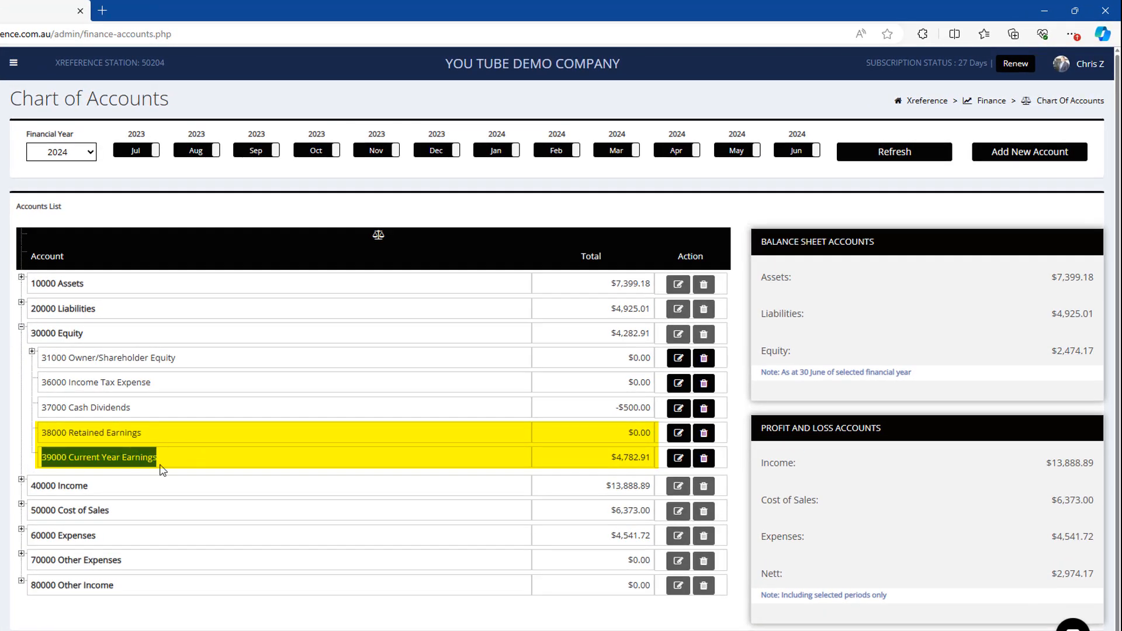
left_click_drag(575, 463, 649, 457)
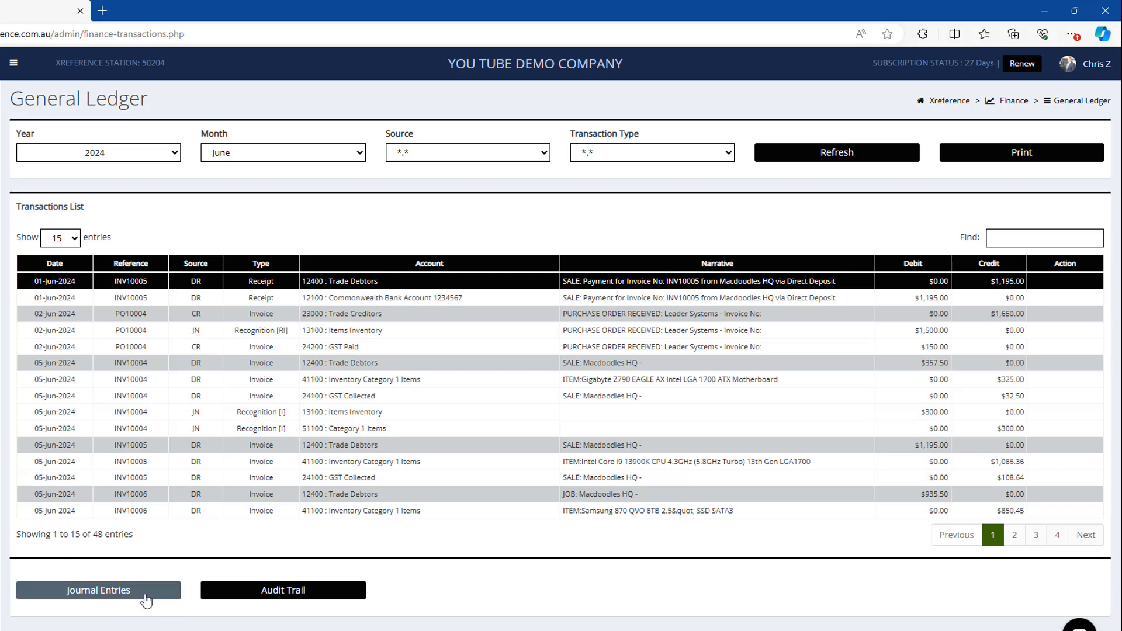
Step: Start a new journal entry with the narrative Retained Earnings 2025
left_click(146, 600)
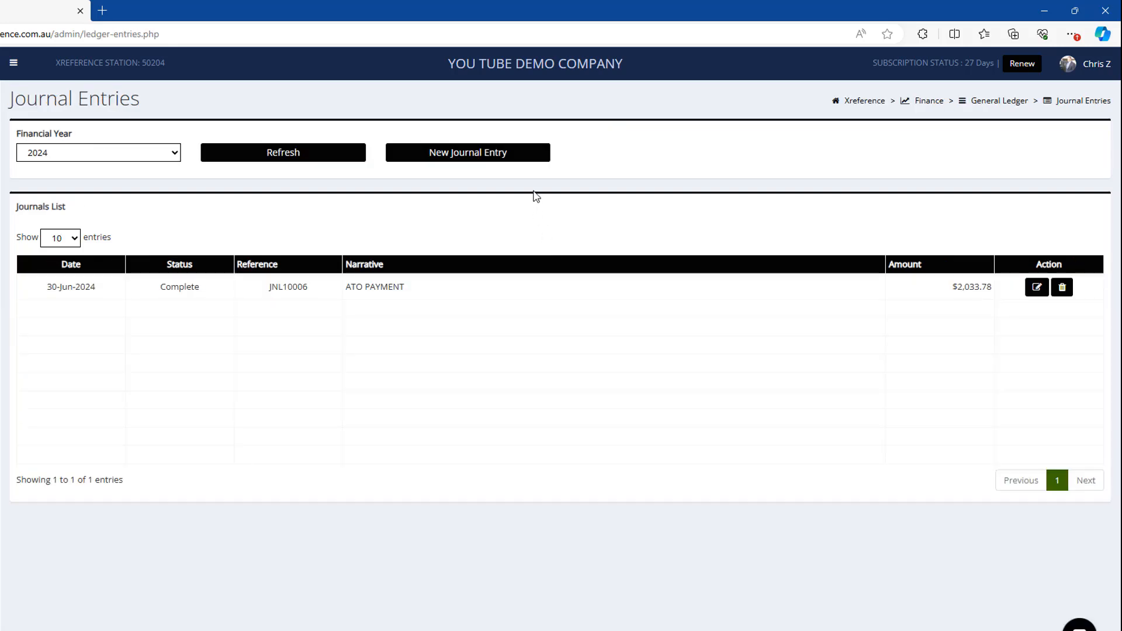
left_click(450, 153)
left_click(448, 150)
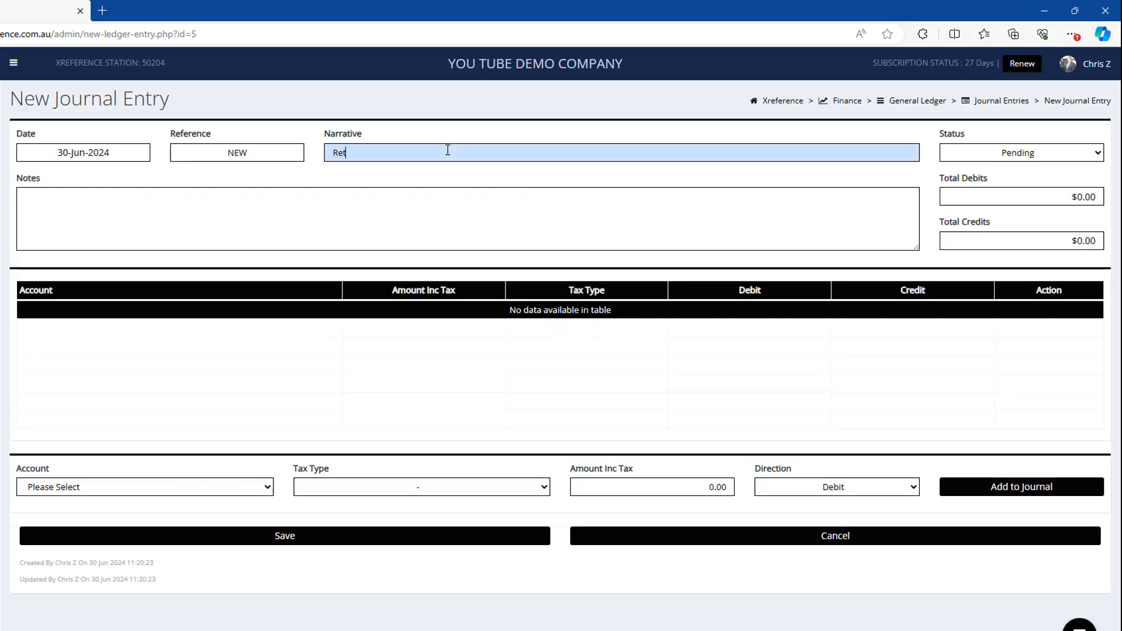
type("Retained Earnings 202")
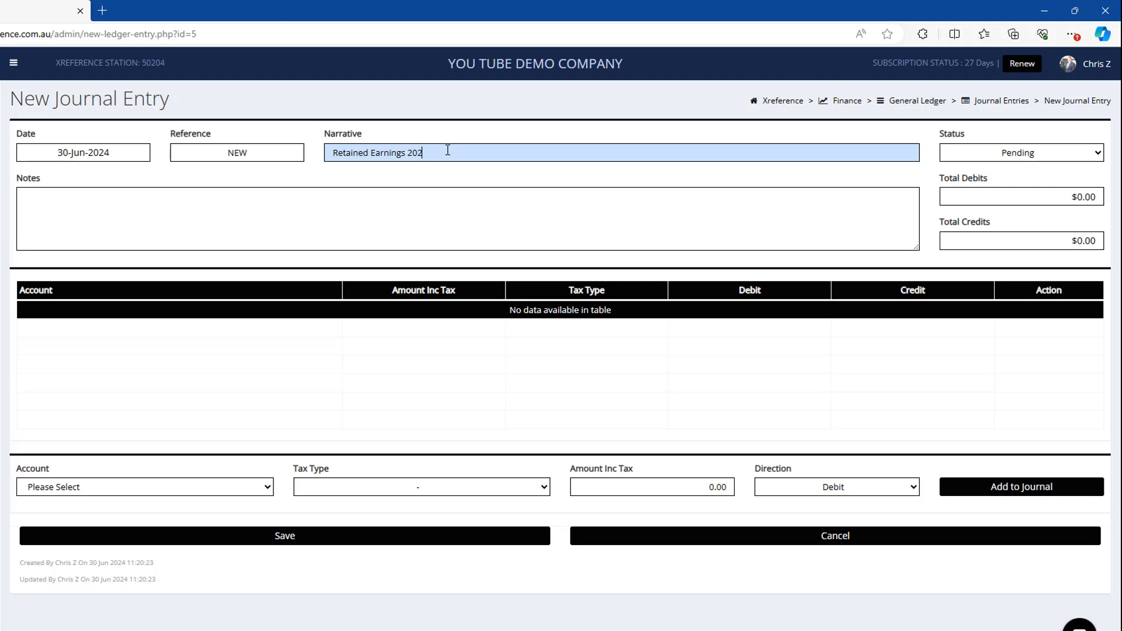
type("5")
Step: Set the entry date to 01-Jul-2024 and paste the Current Year Earnings and Retained Earnings notes
left_click(130, 227)
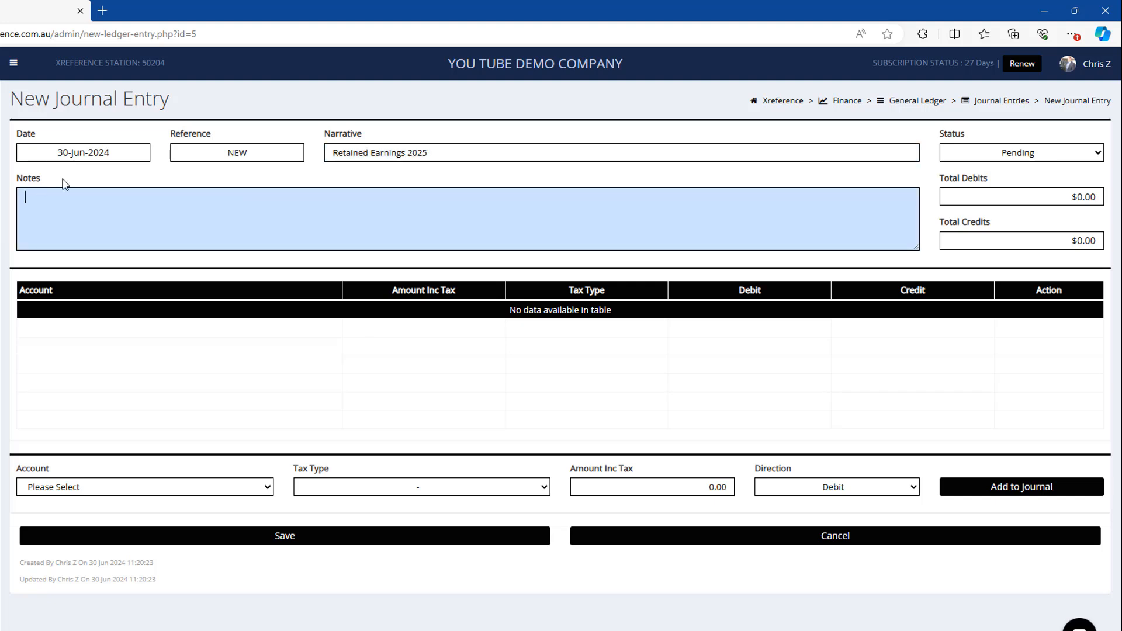
left_click(70, 153)
left_click(71, 174)
left_click(64, 271)
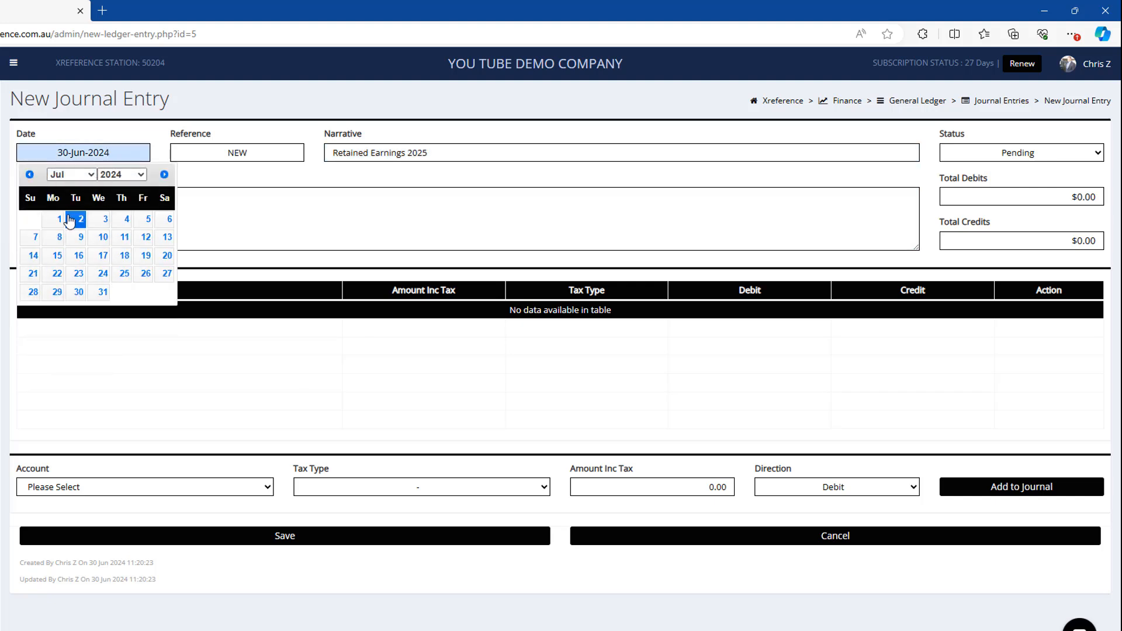
left_click(67, 219)
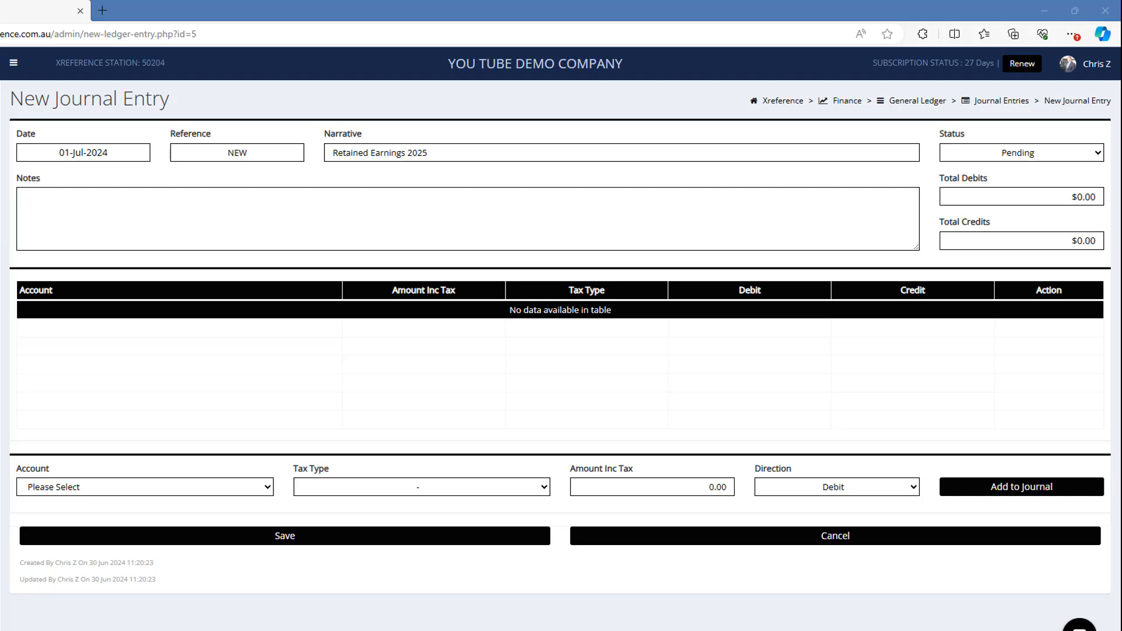
left_click(181, 213)
type("Current Year Earnings $4782.91 (DEBIT) Retained Earnings $4782.91 (CREDIT)")
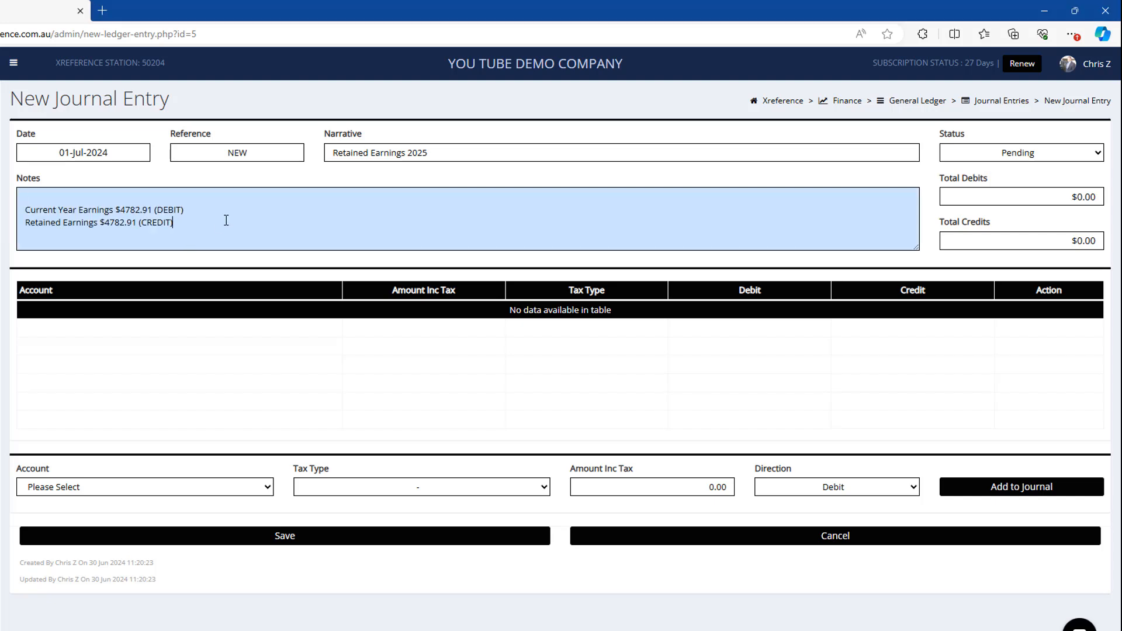
Step: Add a 4782.91 debit line for account 39000 Current Year Earnings
left_click(133, 486)
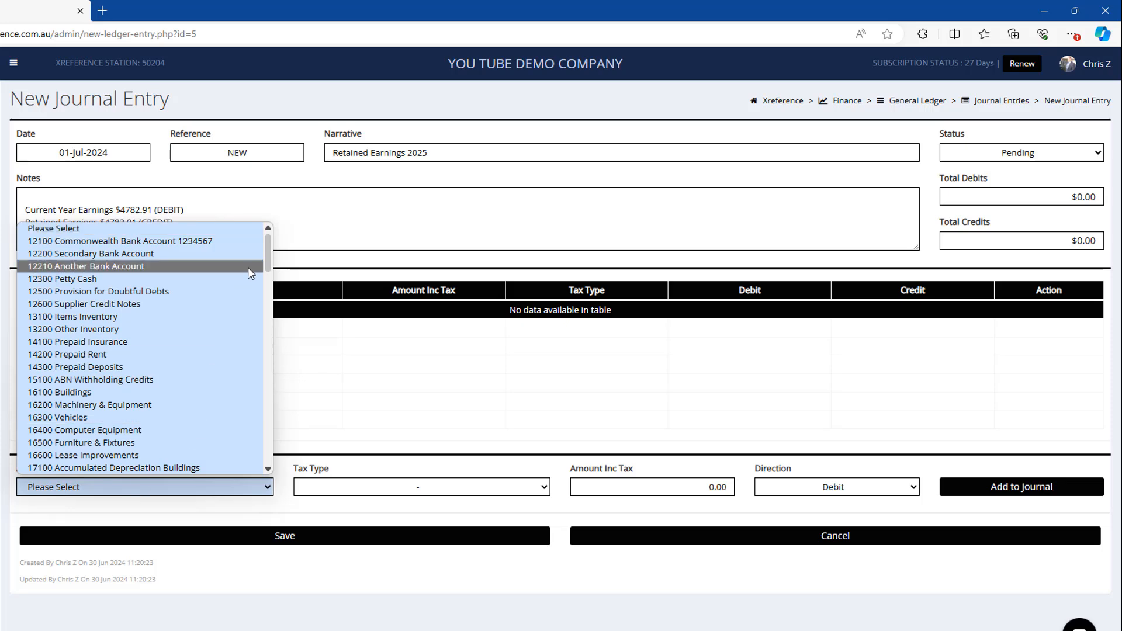
left_click_drag(267, 269, 288, 333)
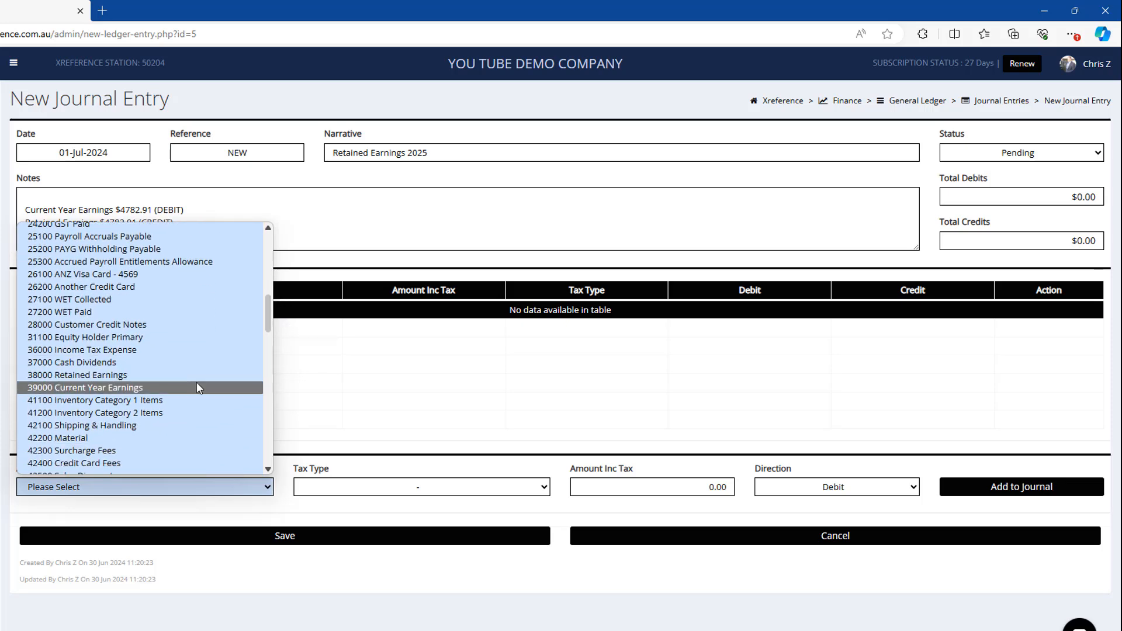
left_click(196, 382)
left_click(641, 484)
type("47")
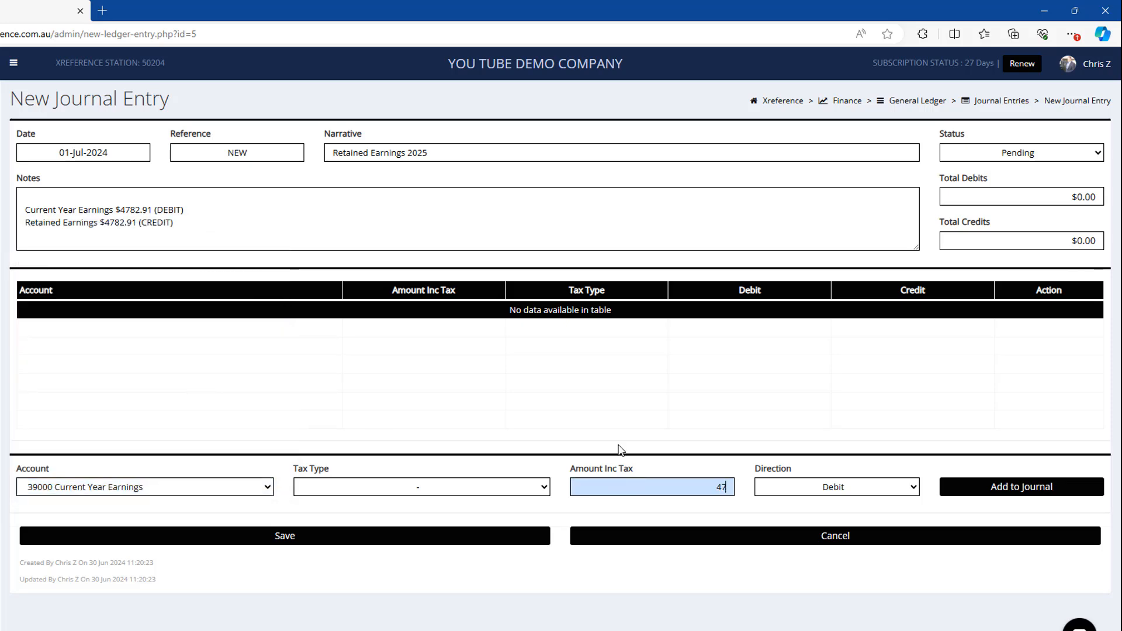
type("82.91")
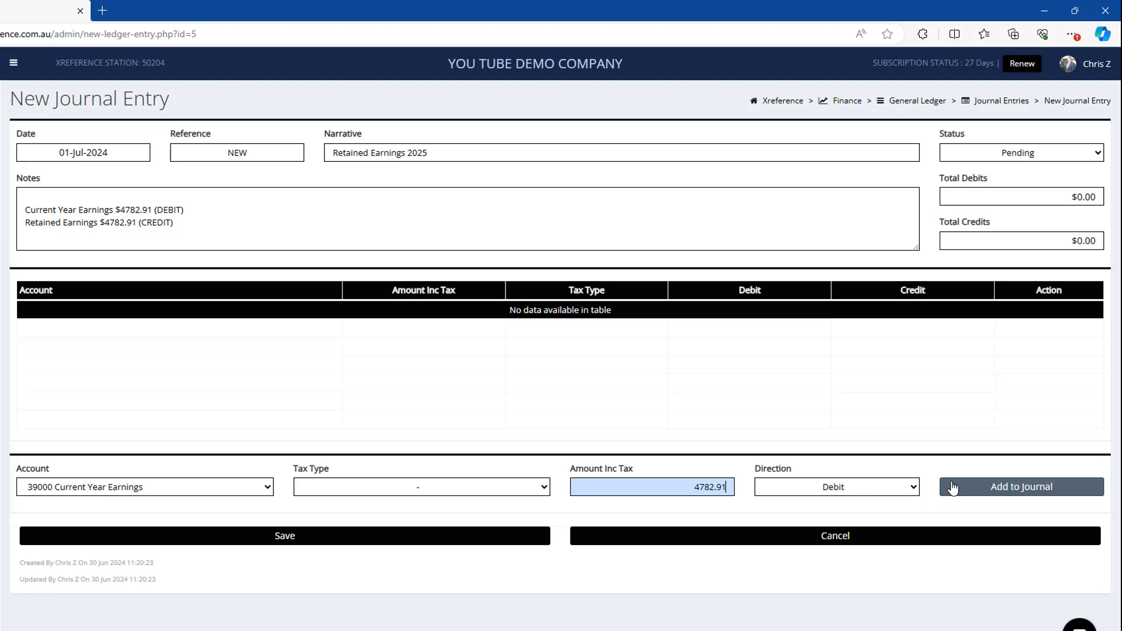
left_click(953, 487)
Step: Add a 4782.91 credit line for account 38000 Retained Earnings
left_click(127, 475)
left_click(139, 442)
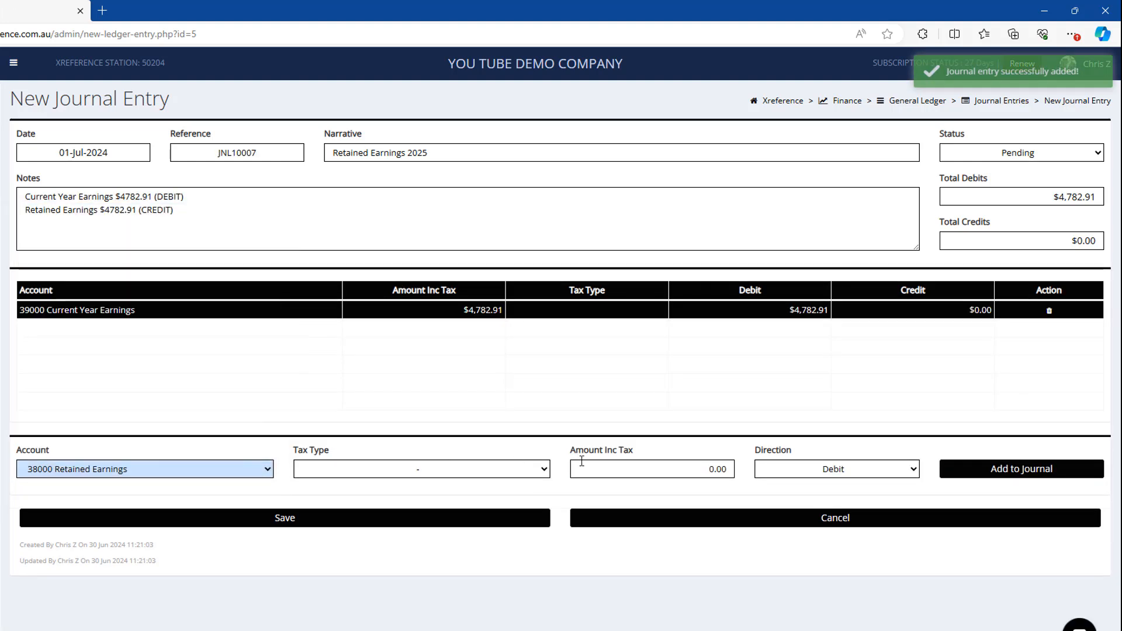
left_click(582, 463)
type("4782.")
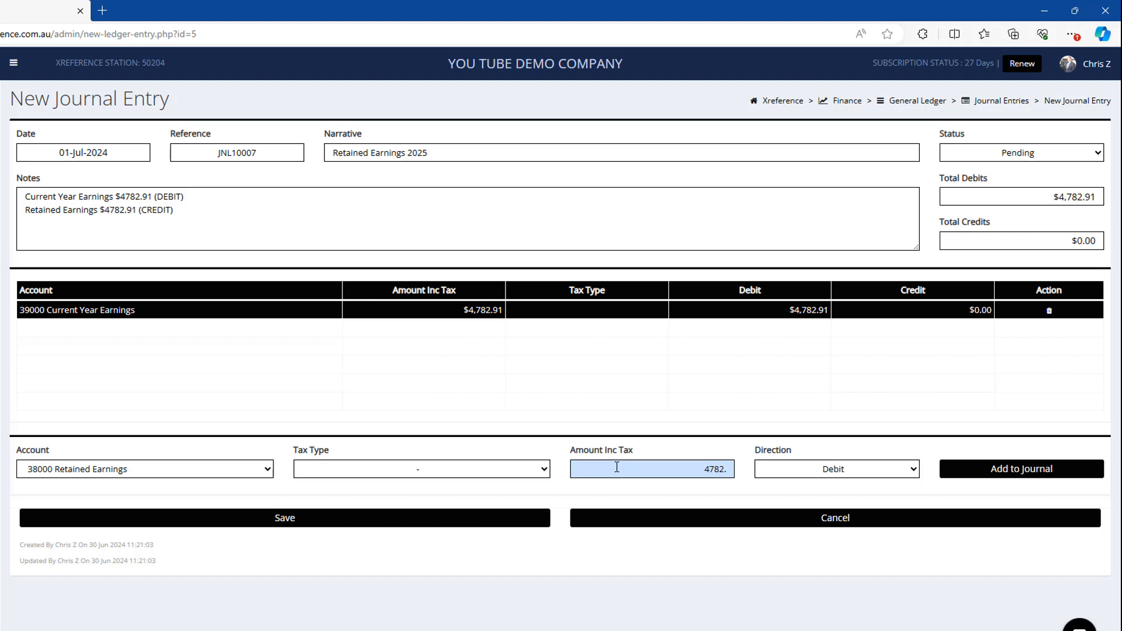
type("91")
left_click(818, 473)
left_click(818, 498)
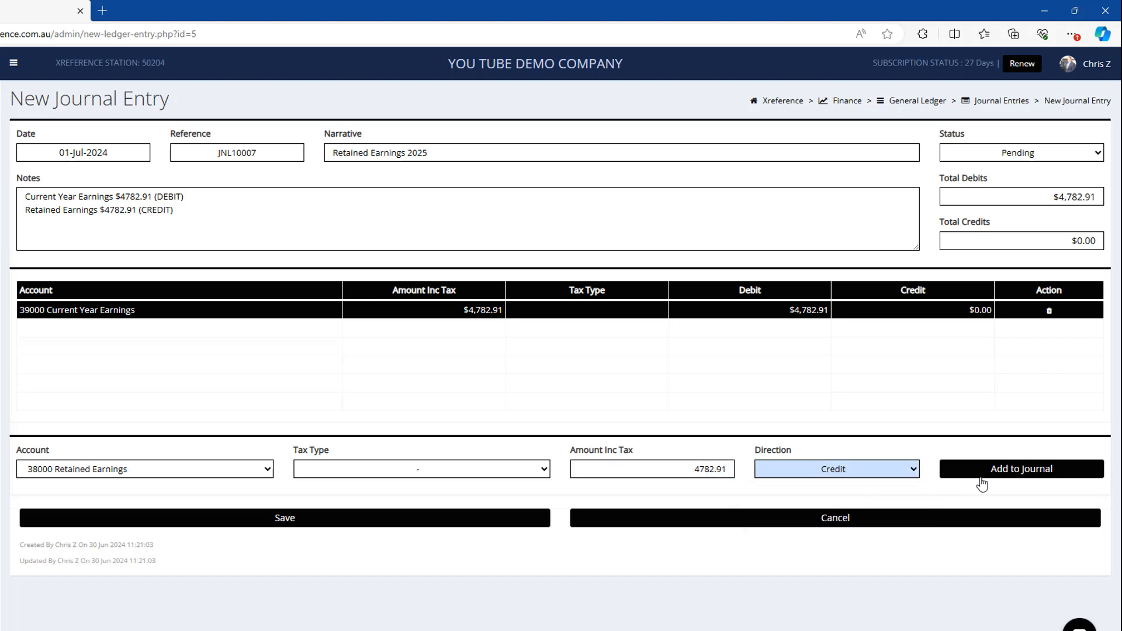
left_click(984, 472)
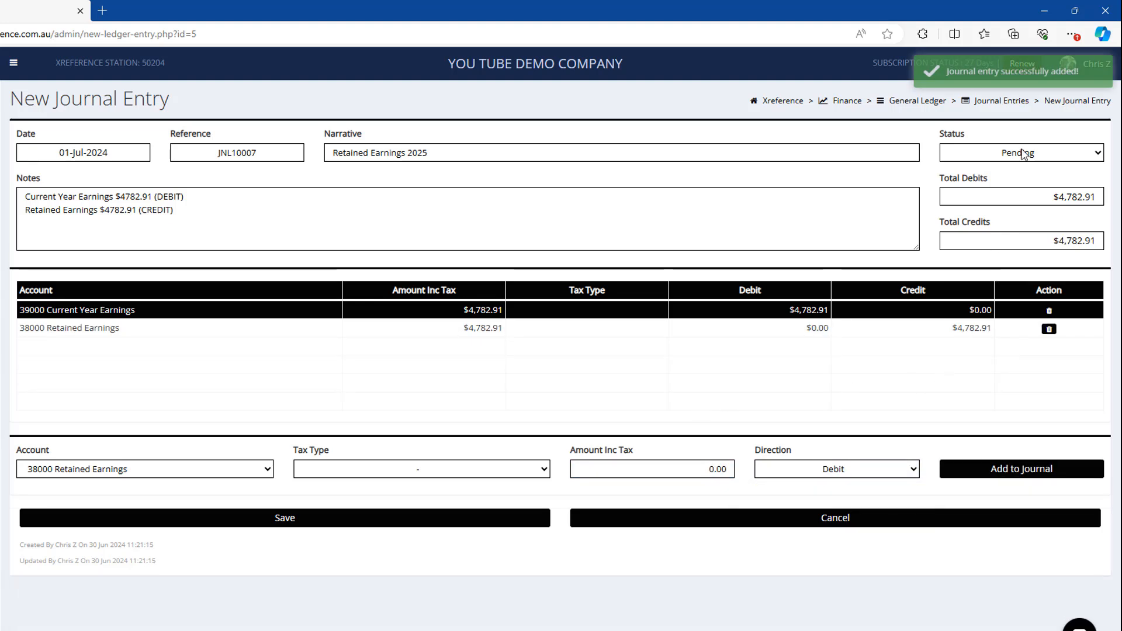
Step: Set the new journal's status to Complete and save it
left_click(1024, 154)
left_click(1043, 182)
left_click(325, 518)
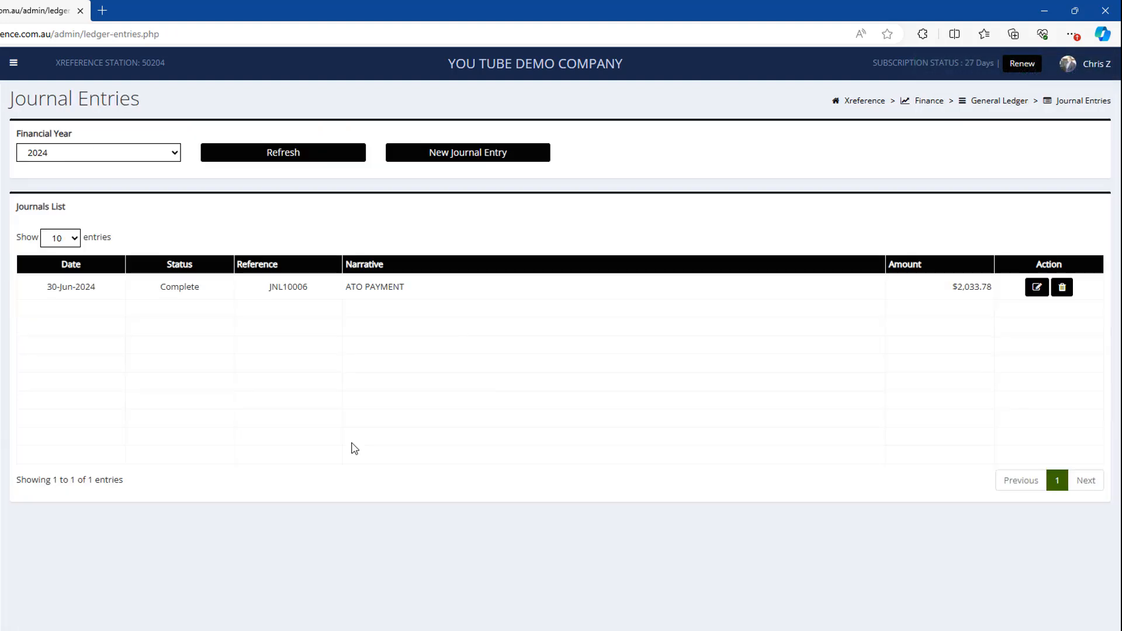
Step: List the journal entries for financial year 2025
left_click(170, 151)
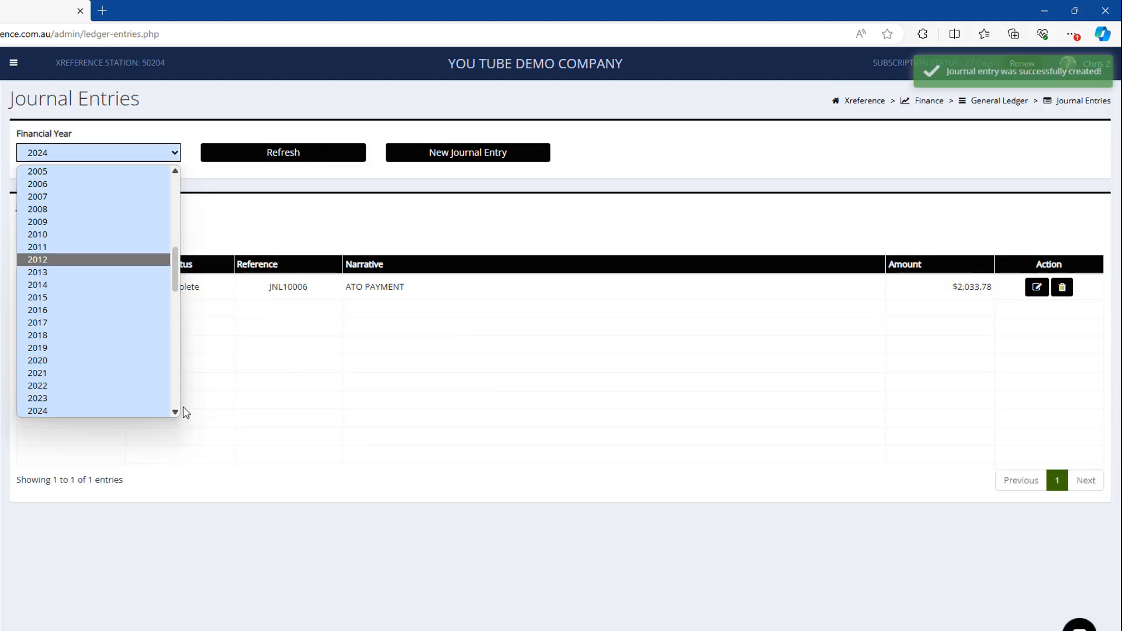
scroll(176, 403, "down", 1)
left_click(150, 396)
left_click(278, 159)
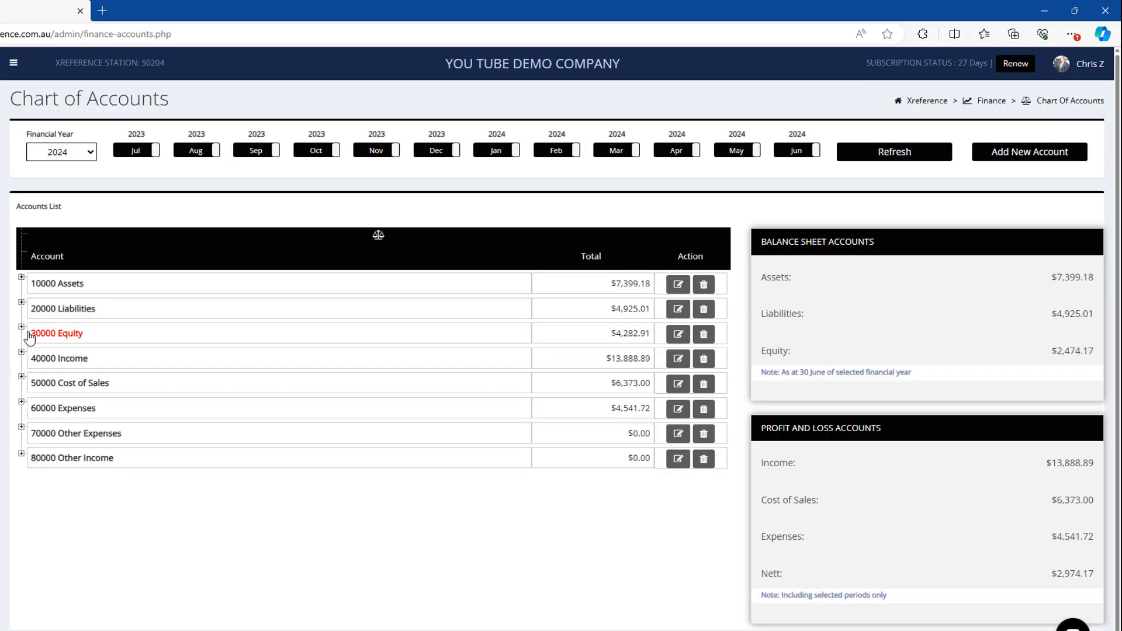
Step: Review the Chart of Accounts equity balances for financial year 2025
left_click(21, 327)
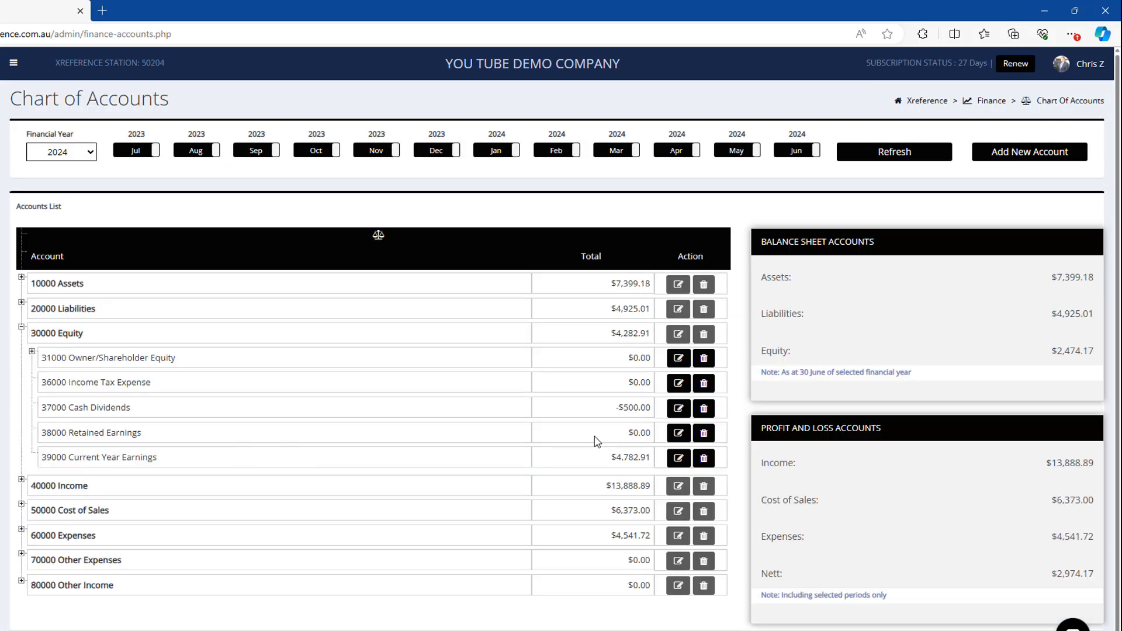
left_click(58, 153)
left_click(56, 396)
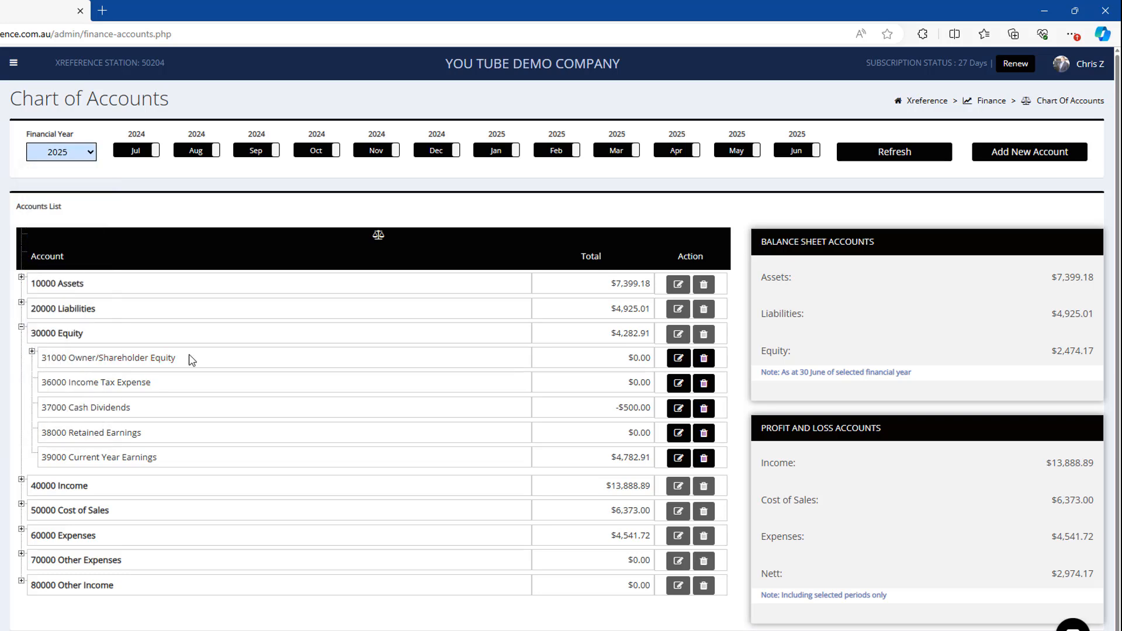
left_click(908, 156)
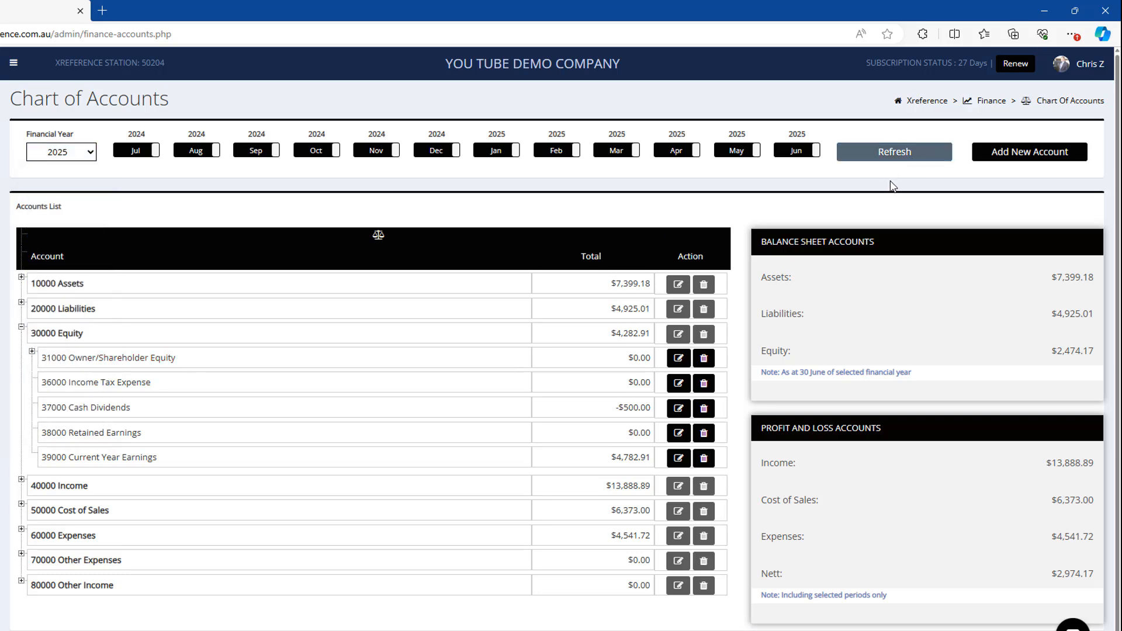
left_click(22, 327)
left_click_drag(614, 462, 652, 467)
left_click(293, 479)
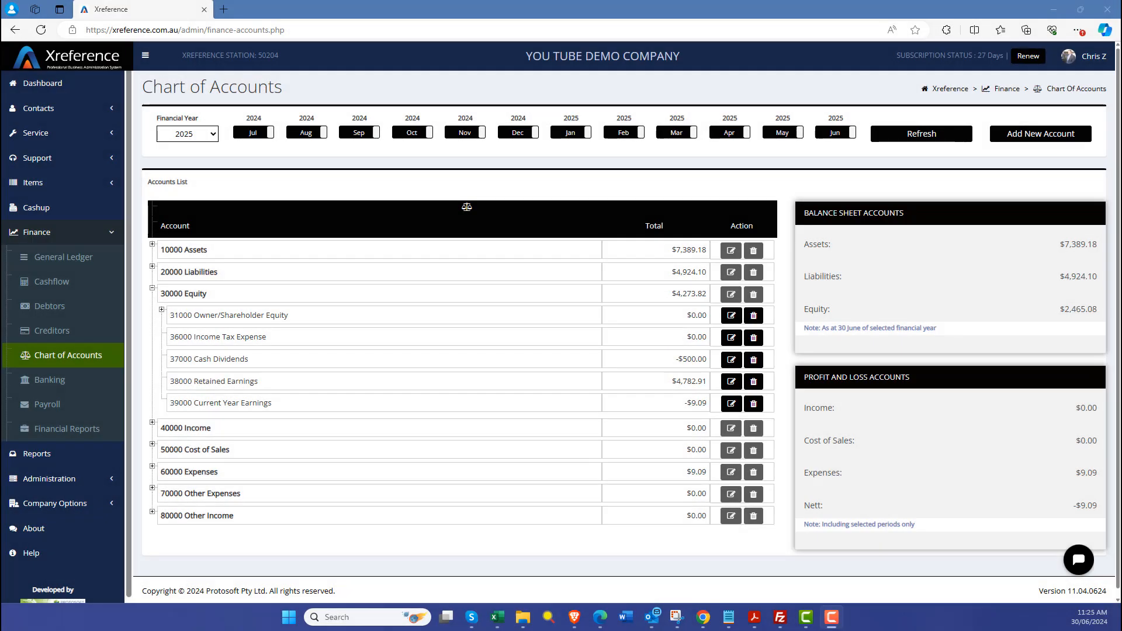
Step: Open the General Ledger and list transactions for July 2024
left_click(77, 261)
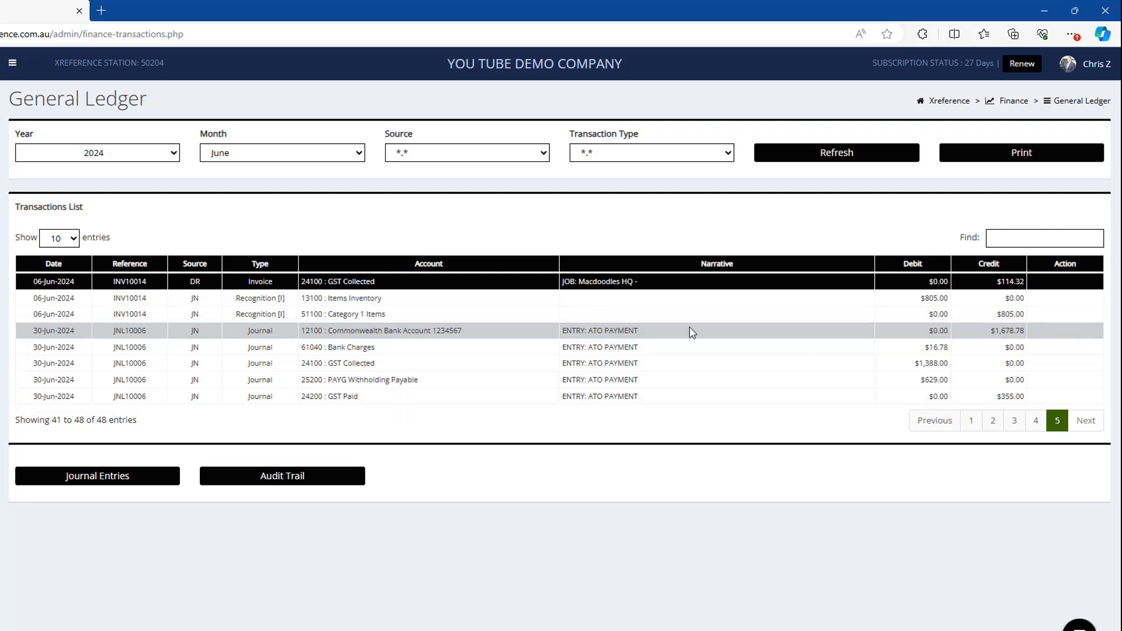
left_click(171, 154)
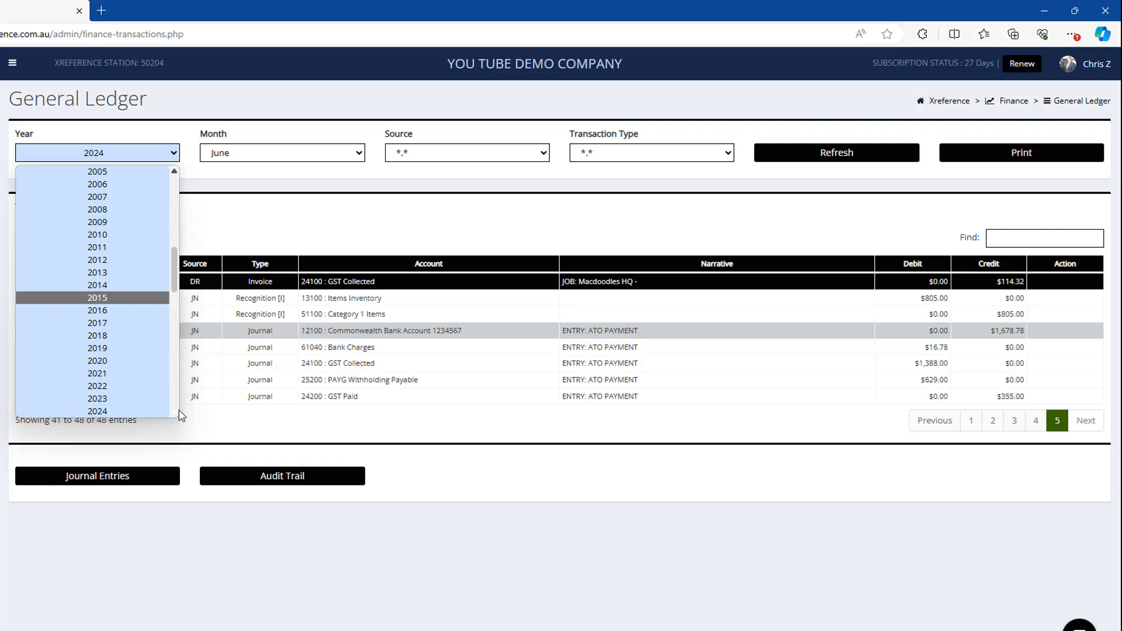
left_click(270, 171)
left_click(274, 154)
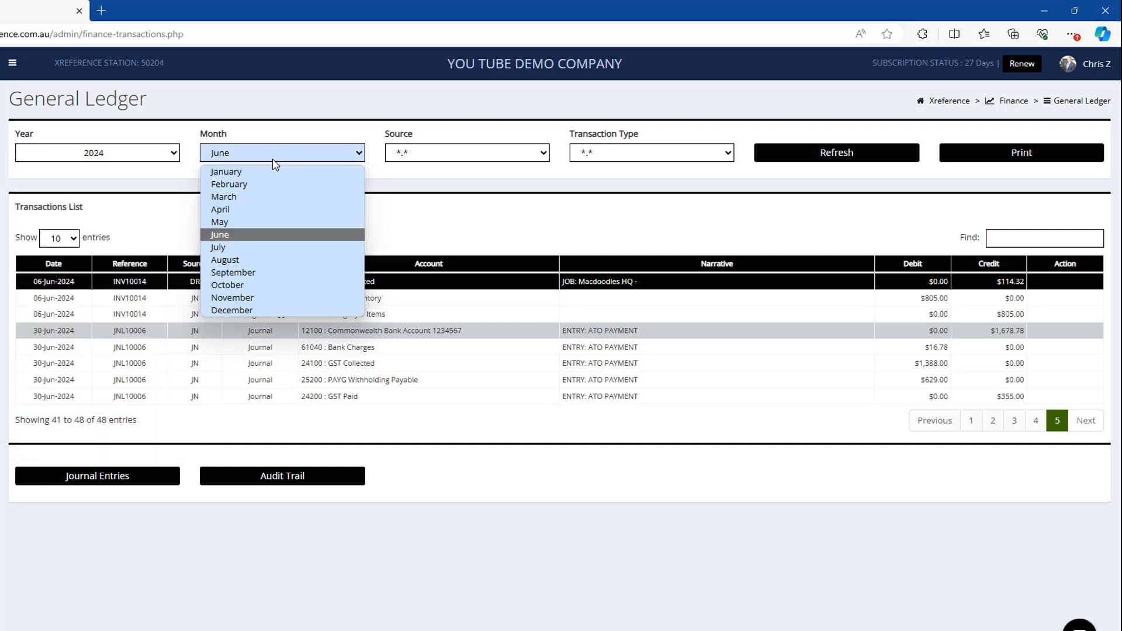
left_click(243, 247)
left_click(835, 156)
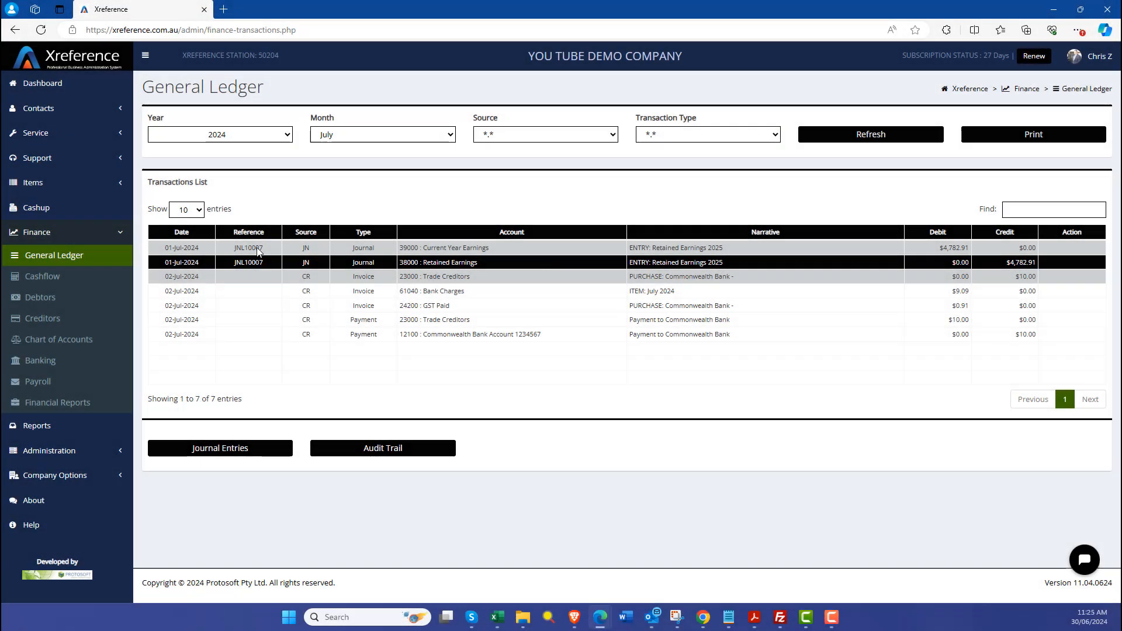
Step: Log out of the account from the dashboard and go to the home page
left_click(89, 87)
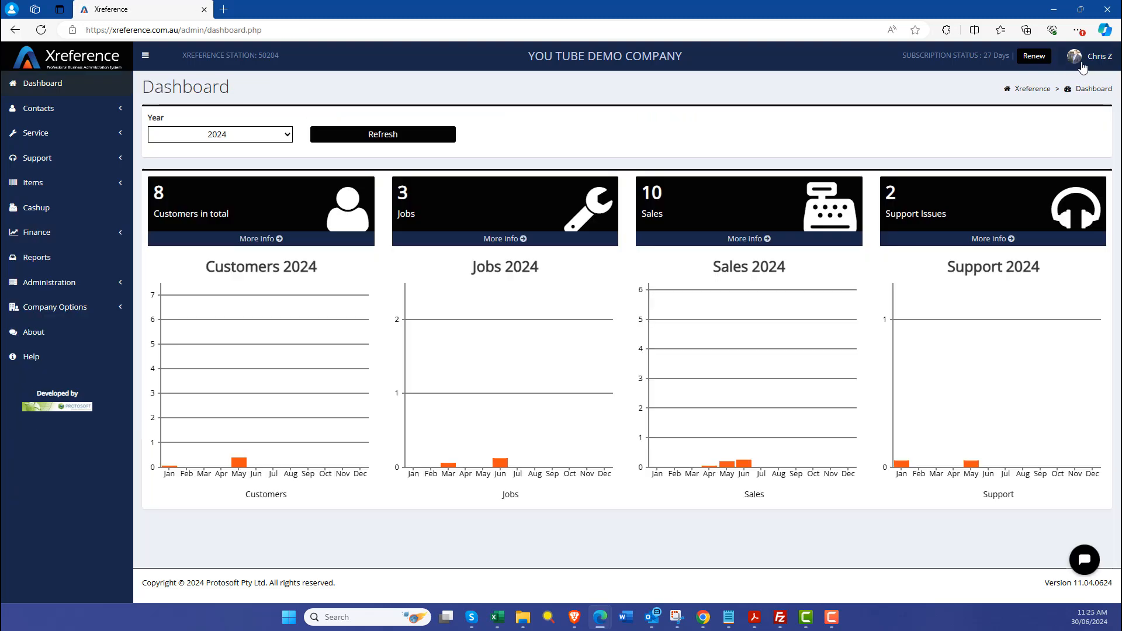
left_click(1084, 58)
left_click(1032, 229)
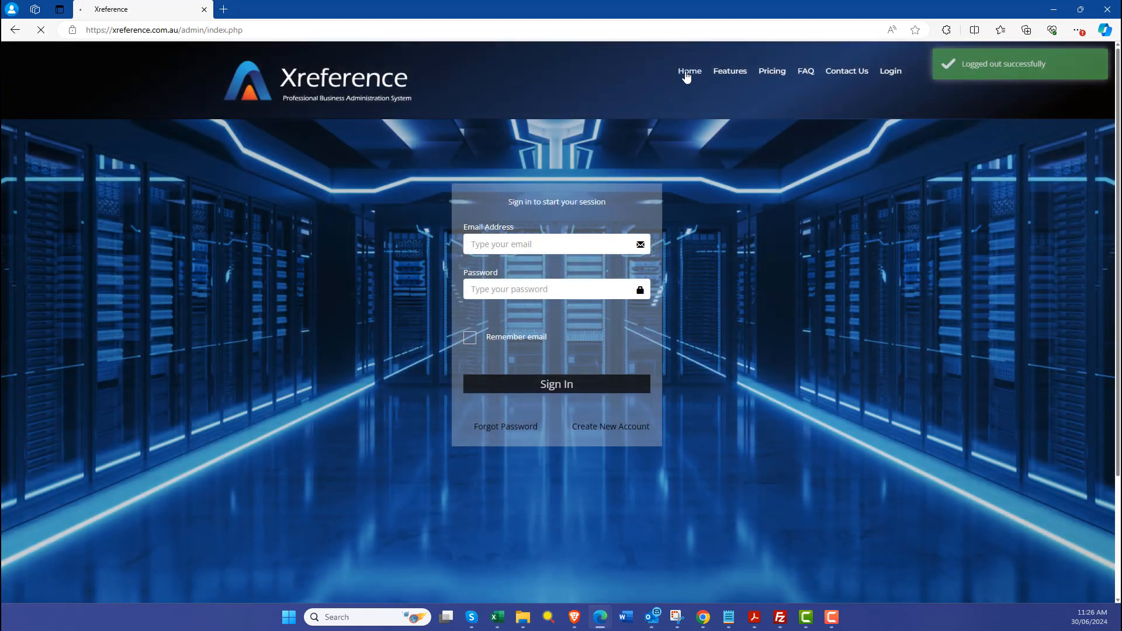
left_click(687, 72)
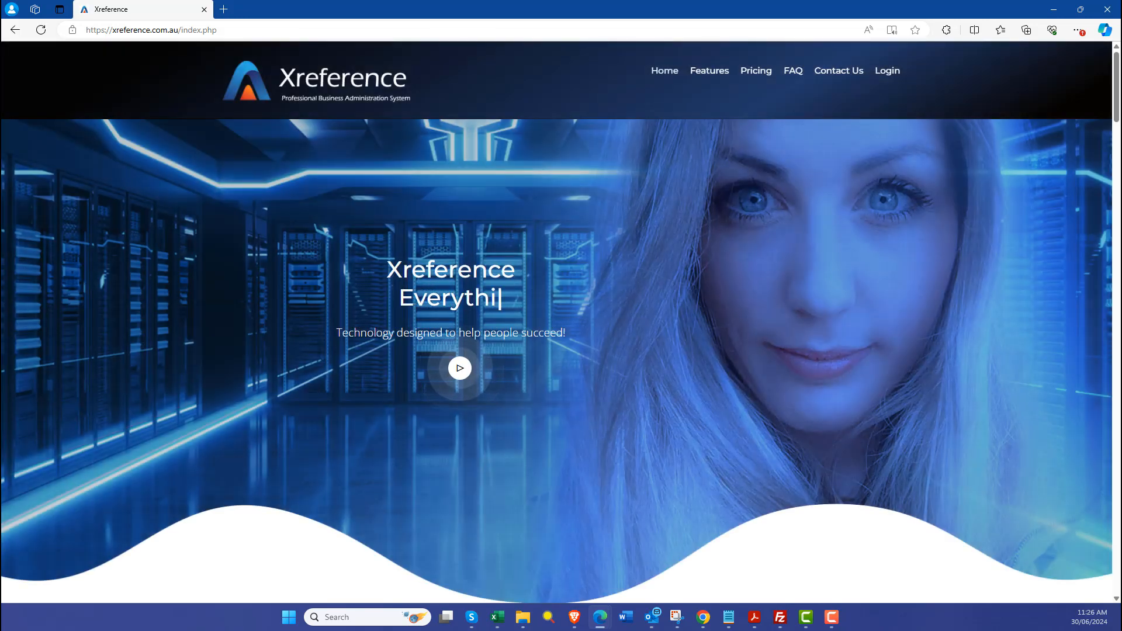